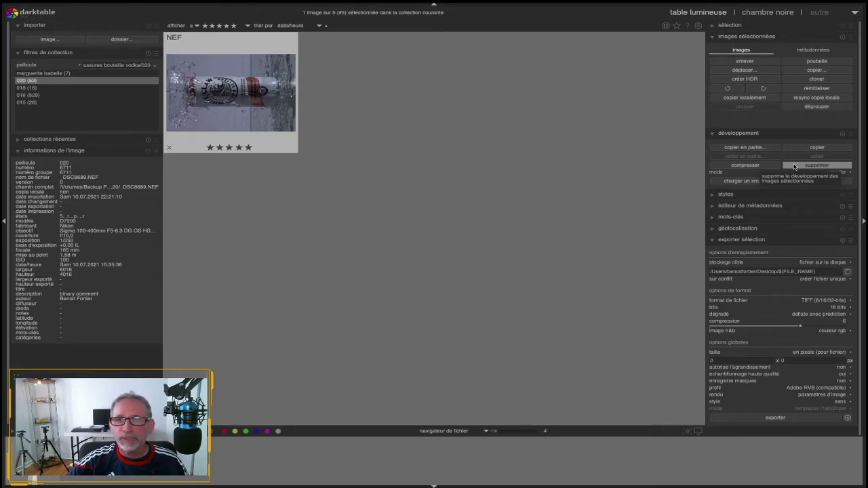
- Rotate the can photo clockwise into portrait and delete its editing history
{"action": "left_click", "coordinate": [817, 167]}
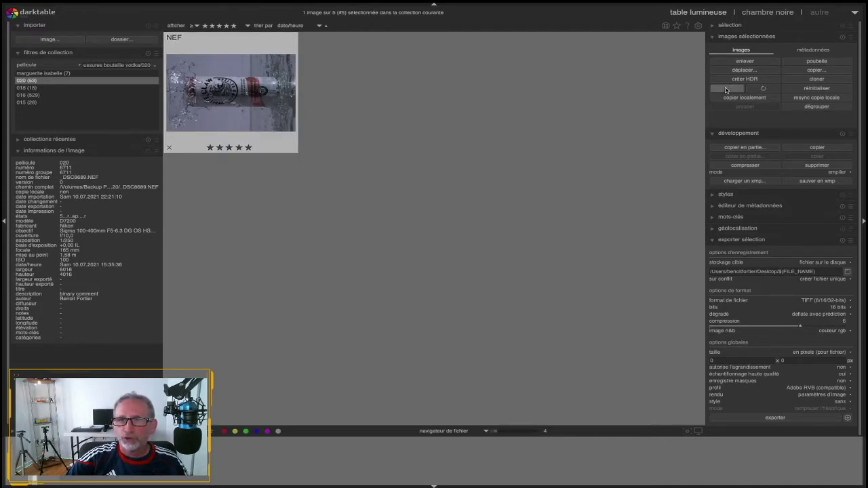
{"action": "left_click", "coordinate": [765, 89]}
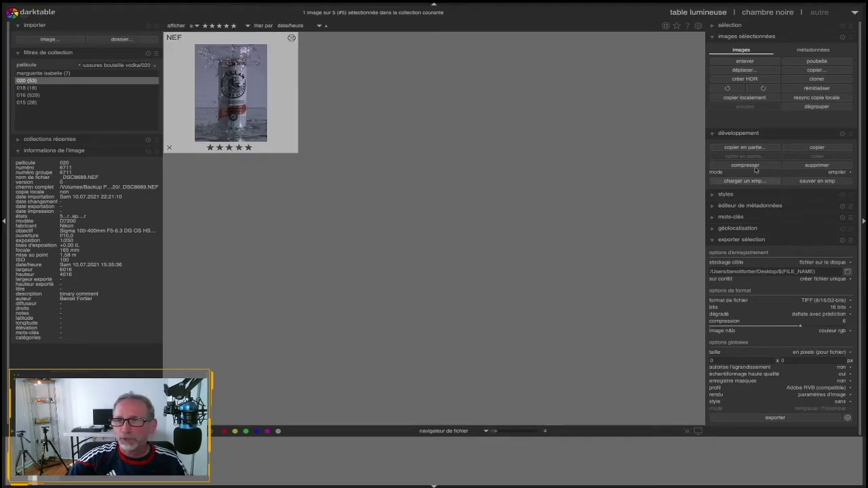
{"action": "left_click", "coordinate": [817, 166]}
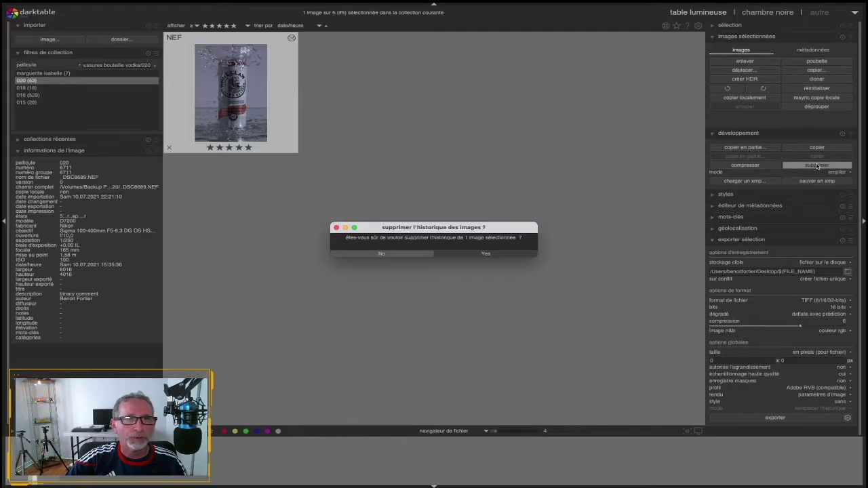
{"action": "left_click", "coordinate": [501, 256]}
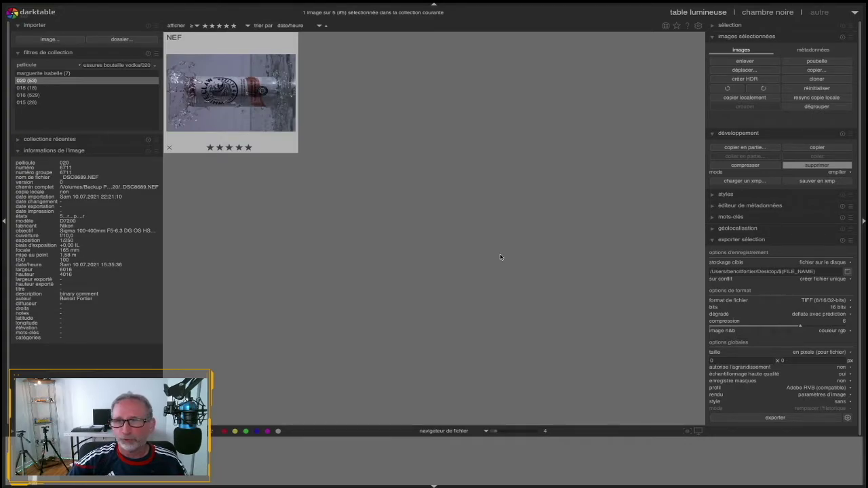
{"action": "left_click", "coordinate": [770, 14]}
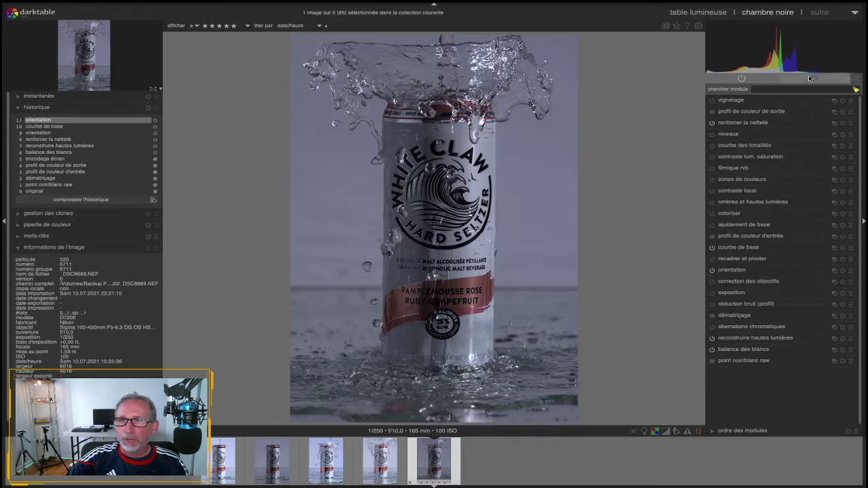
{"action": "mouse_move", "coordinate": [780, 50]}
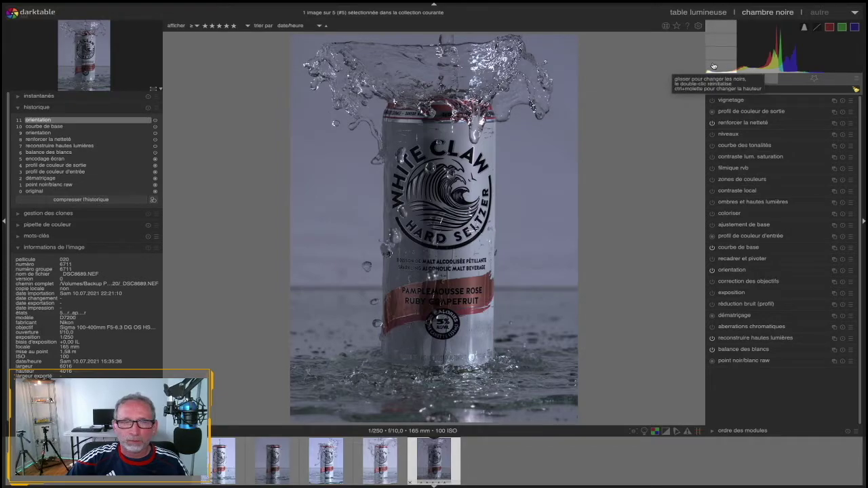
- Nudge the can photo's black level in the histogram
{"action": "left_click_drag", "start_coordinate": [714, 66], "coordinate": [718, 66]}
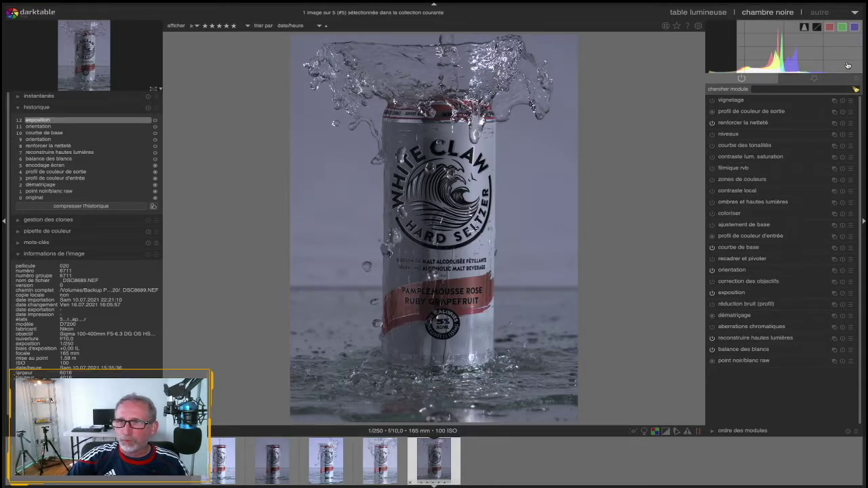
- Brighten the can photo by raising exposure in the histogram
{"action": "left_click_drag", "start_coordinate": [848, 65], "coordinate": [861, 65]}
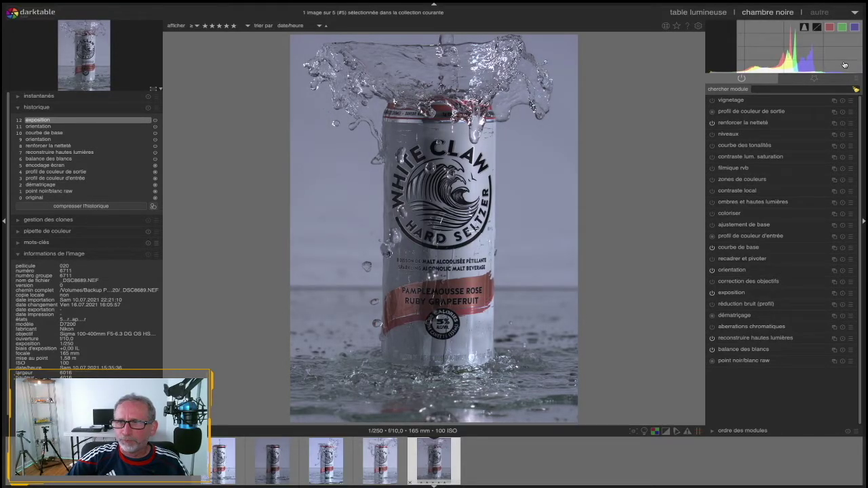
{"action": "left_click_drag", "start_coordinate": [845, 65], "coordinate": [857, 65]}
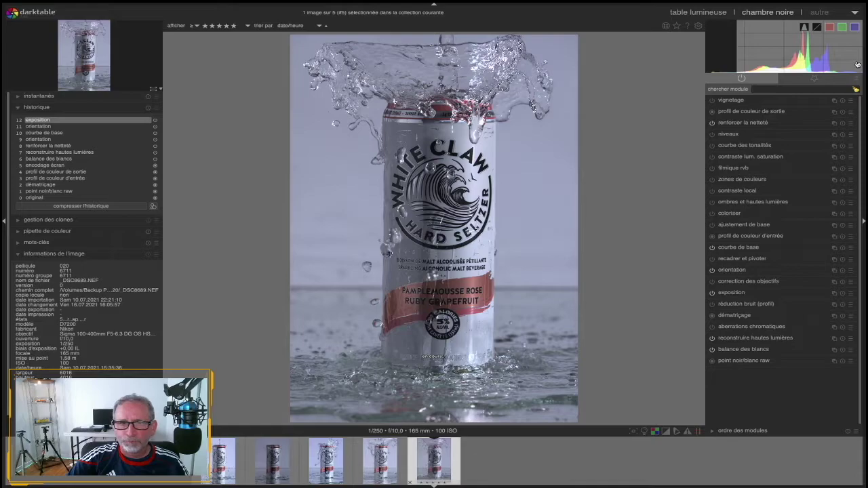
{"action": "left_click_drag", "start_coordinate": [858, 63], "coordinate": [858, 64]}
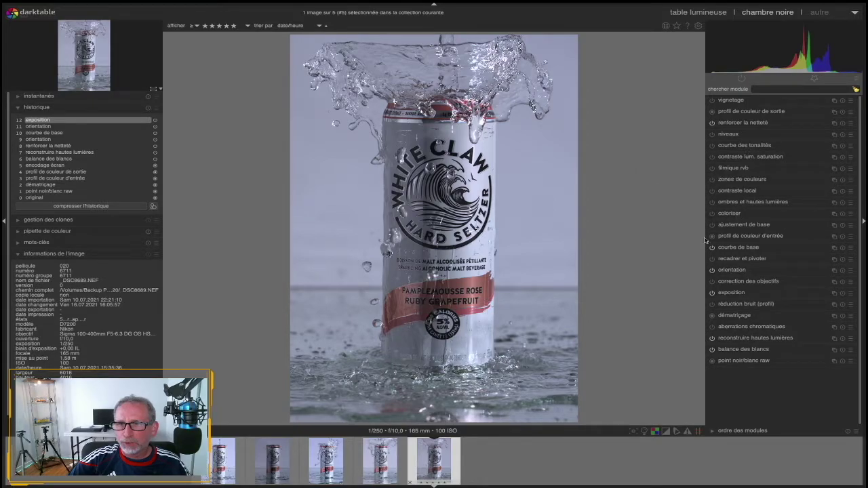
{"action": "mouse_move", "coordinate": [730, 213]}
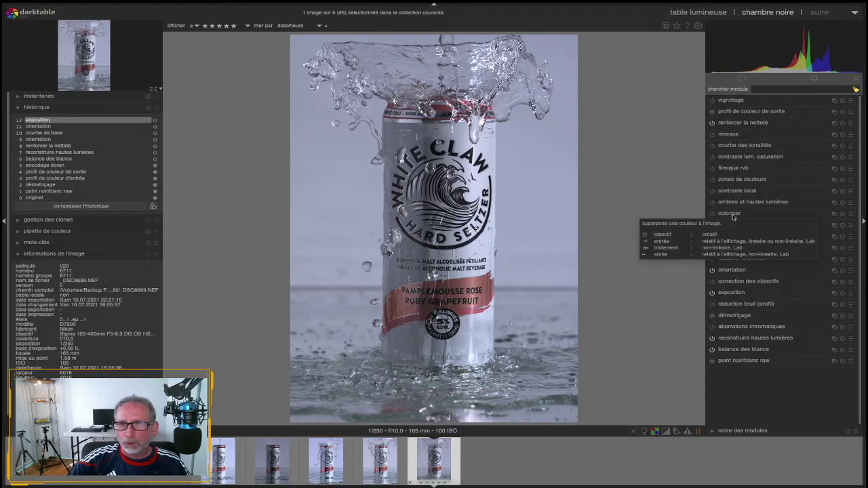
{"action": "left_click", "coordinate": [735, 214]}
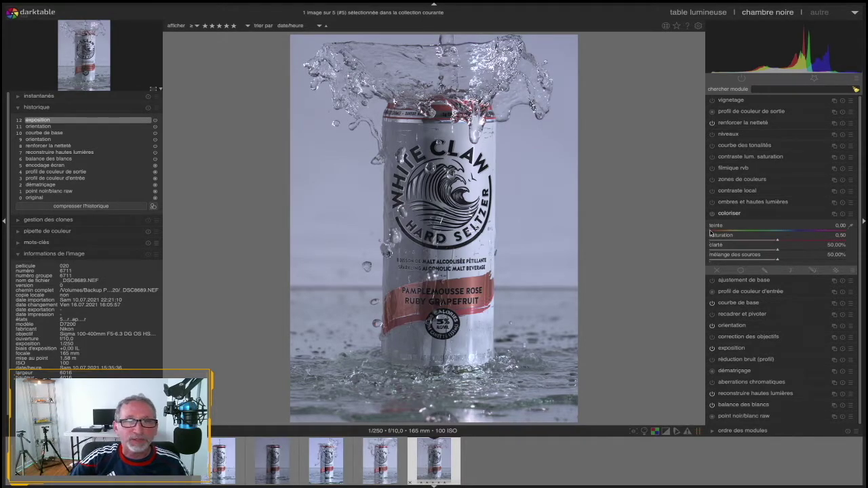
- Turn on colorize and tint the whole photo blue with stronger saturation
{"action": "left_click_drag", "start_coordinate": [711, 233], "coordinate": [794, 233]}
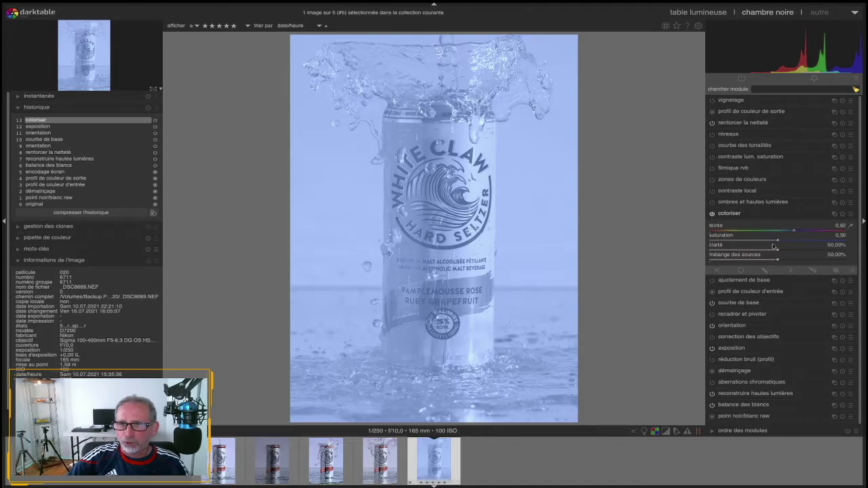
{"action": "mouse_move", "coordinate": [778, 240]}
{"action": "left_mouse_down"}
{"action": "mouse_move", "coordinate": [798, 241]}
{"action": "mouse_move", "coordinate": [740, 243]}
{"action": "mouse_move", "coordinate": [807, 242]}
{"action": "mouse_move", "coordinate": [779, 251]}
{"action": "left_mouse_up"}
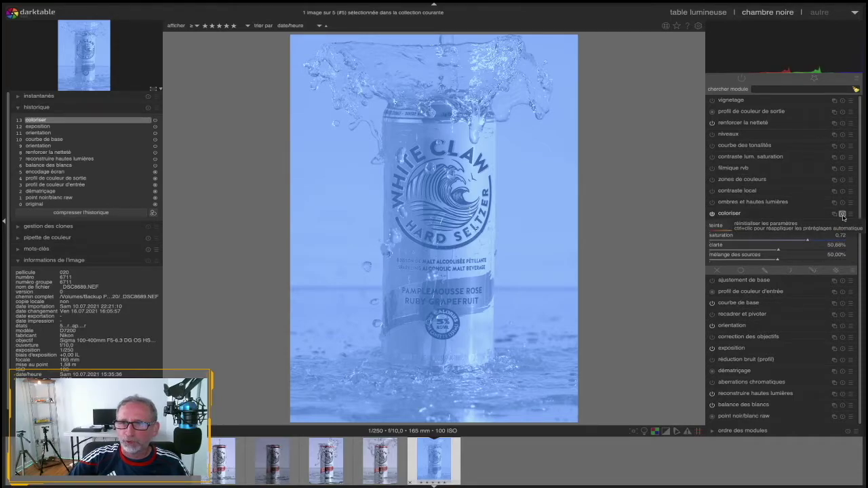
{"action": "left_click", "coordinate": [843, 215]}
- Switch colorize off and give it a parametric blend mask
{"action": "left_click", "coordinate": [843, 217], "text": "ctrl"}
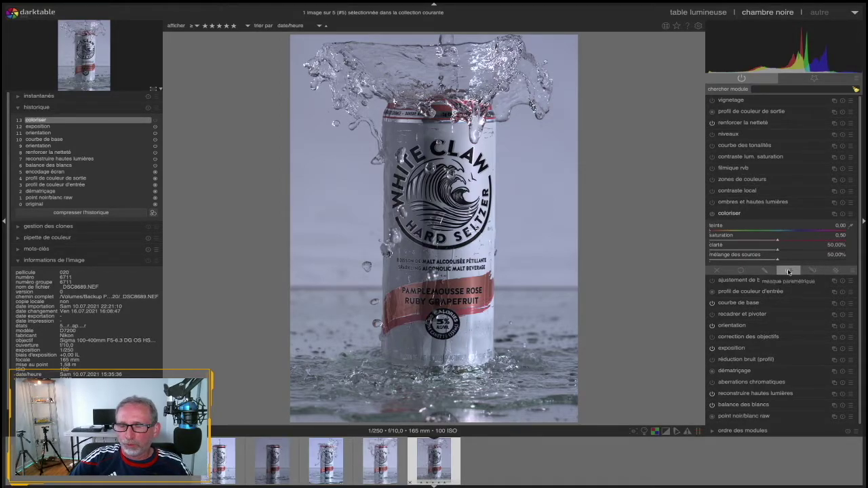
{"action": "left_click", "coordinate": [788, 272]}
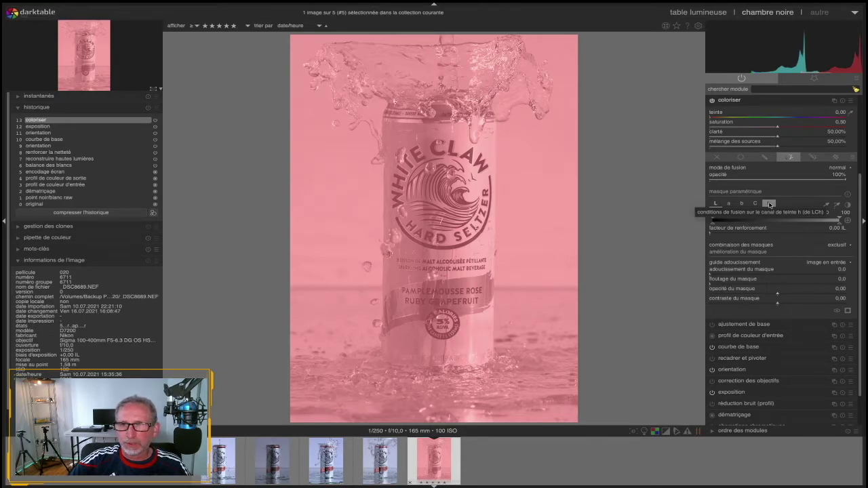
- Base the colorize mask on hue, sample the label's red, and preview it in greyscale
{"action": "left_click", "coordinate": [770, 204]}
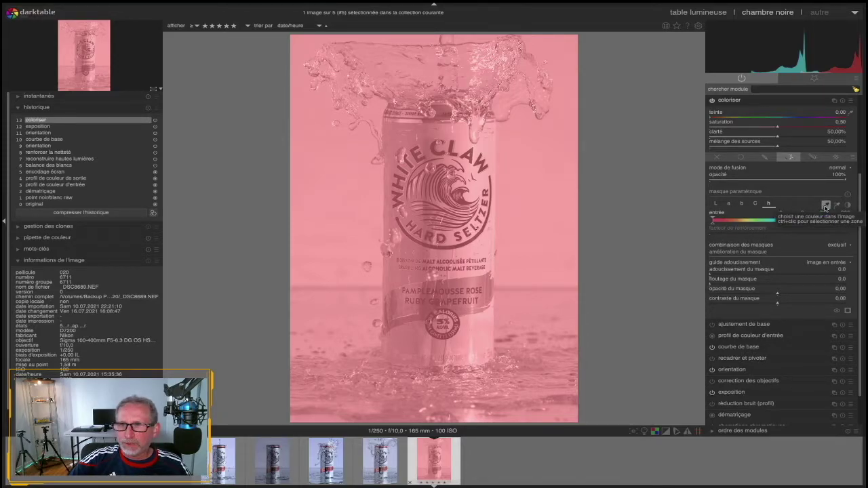
{"action": "left_click", "coordinate": [826, 206]}
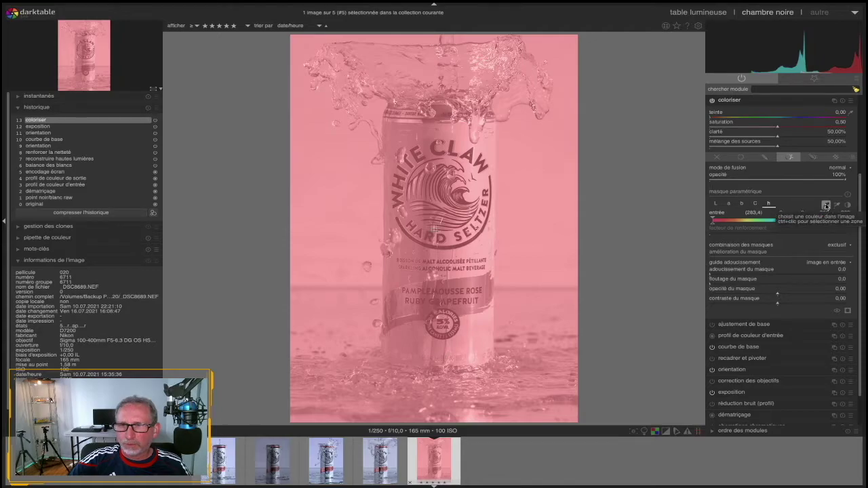
{"action": "left_click", "coordinate": [470, 285]}
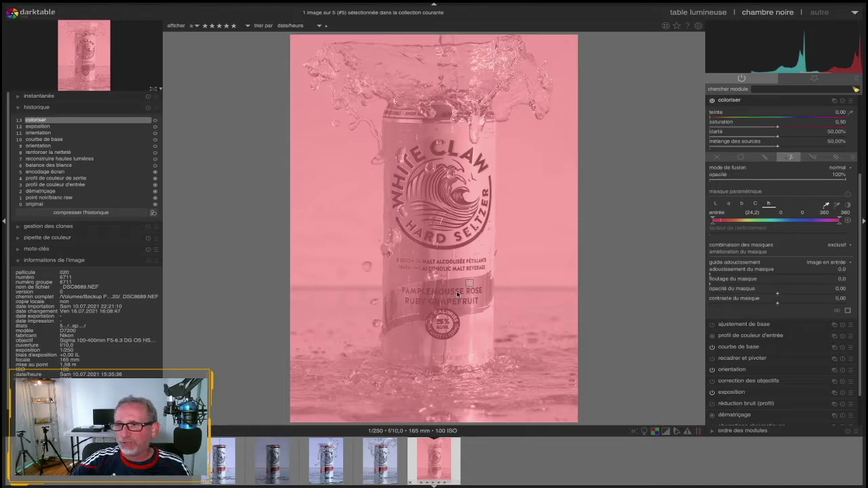
{"action": "left_click", "coordinate": [847, 310]}
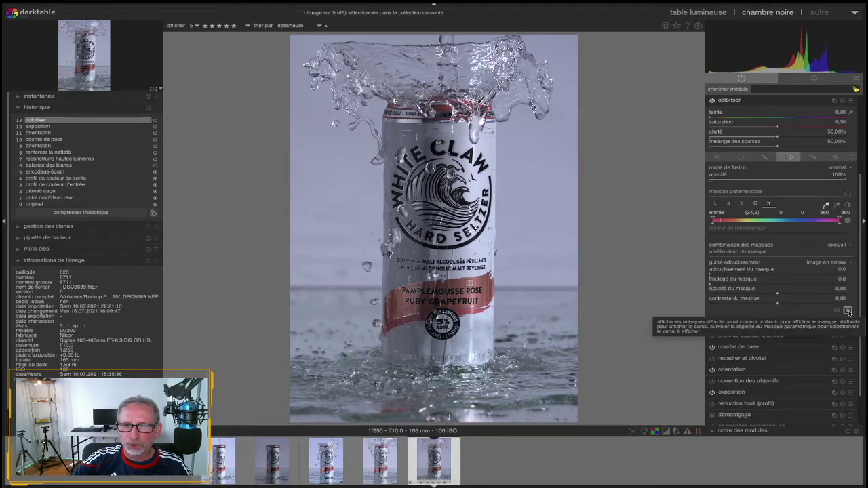
{"action": "left_click", "coordinate": [848, 312]}
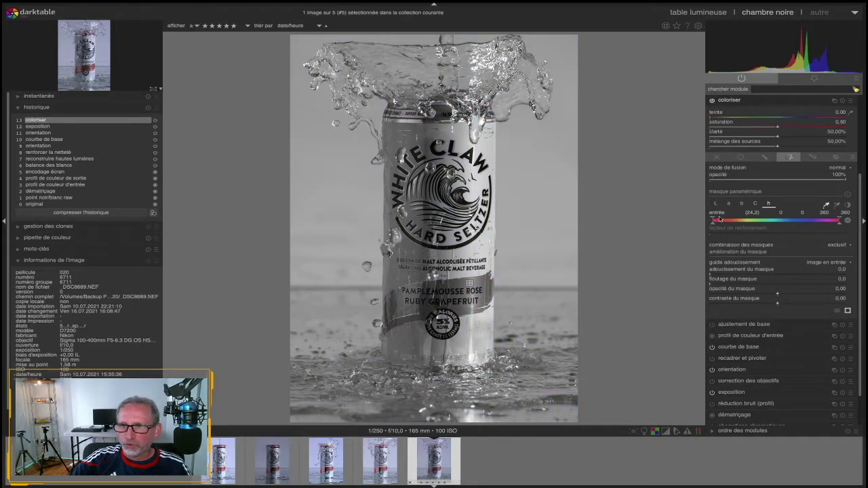
- Narrow the mask's hue range to the label's red and invert its polarity
{"action": "left_click_drag", "start_coordinate": [713, 228], "coordinate": [714, 225]}
{"action": "left_click", "coordinate": [426, 311]}
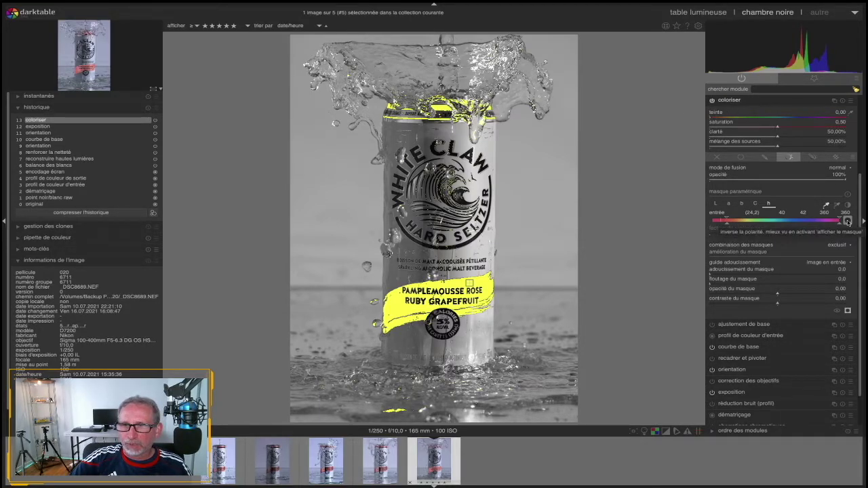
{"action": "left_click", "coordinate": [848, 222]}
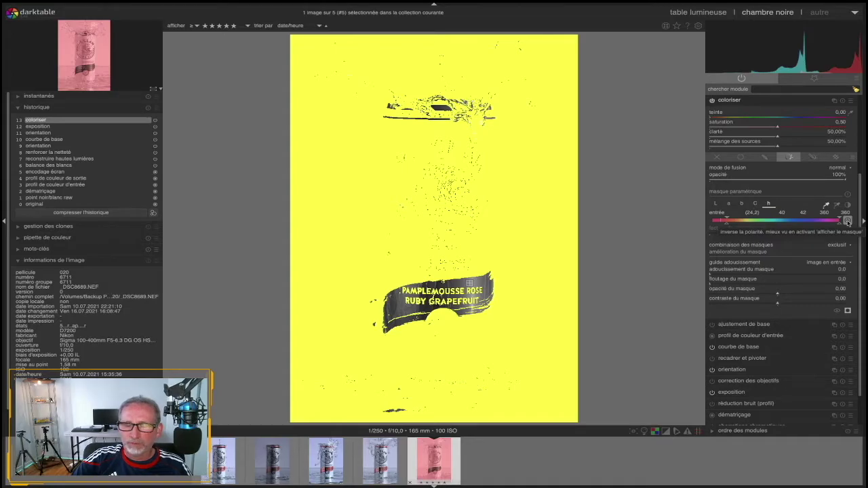
- Invert the mask so only the label stays yellow, restoring opacity to 100%
{"action": "left_click", "coordinate": [848, 222]}
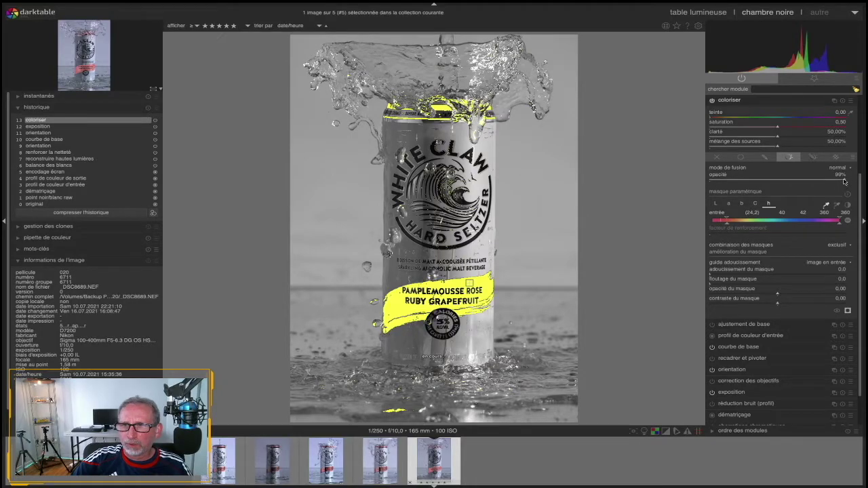
{"action": "left_click_drag", "start_coordinate": [841, 182], "coordinate": [709, 189]}
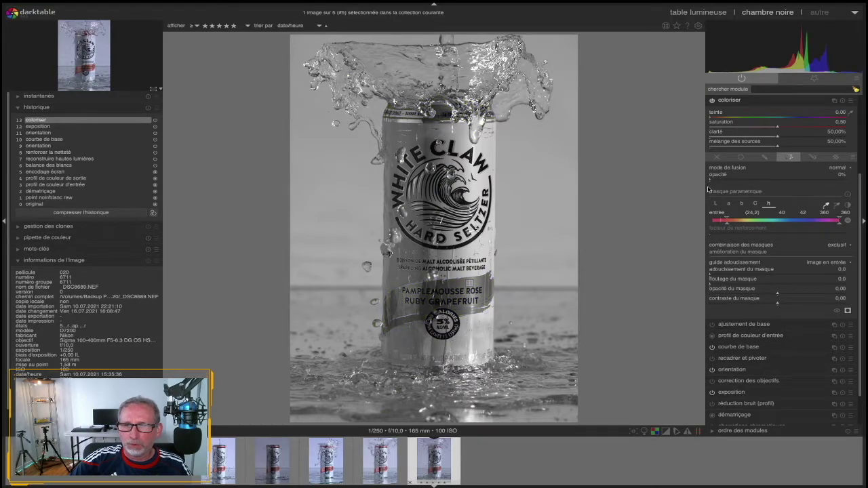
{"action": "left_click_drag", "start_coordinate": [709, 190], "coordinate": [832, 182]}
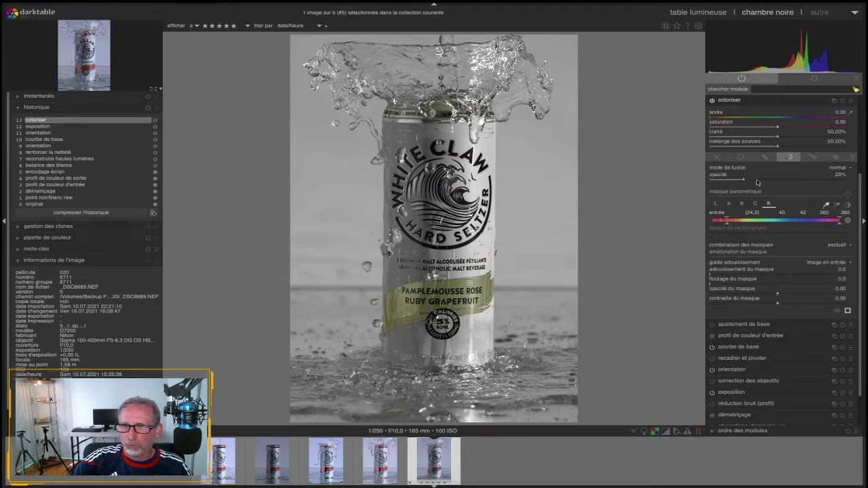
{"action": "left_click_drag", "start_coordinate": [832, 183], "coordinate": [847, 183]}
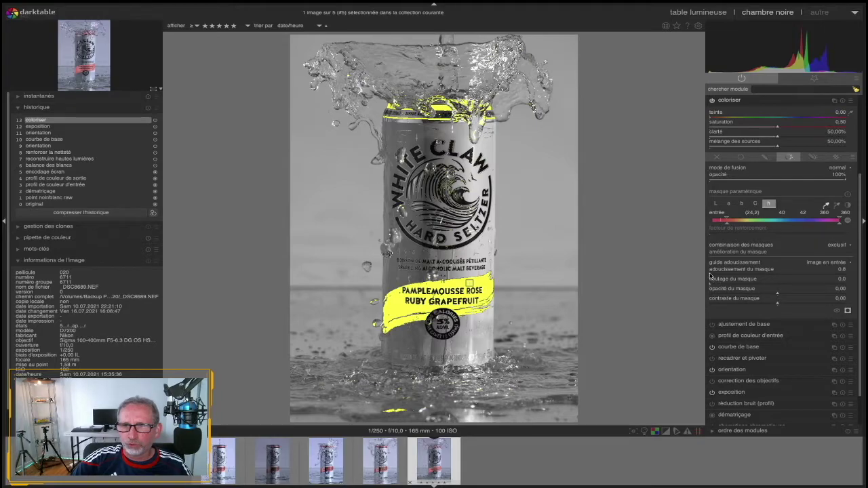
- Test feathering the label mask's edges, then return them to sharp
{"action": "left_click", "coordinate": [751, 273]}
{"action": "left_click_drag", "start_coordinate": [752, 274], "coordinate": [705, 277]}
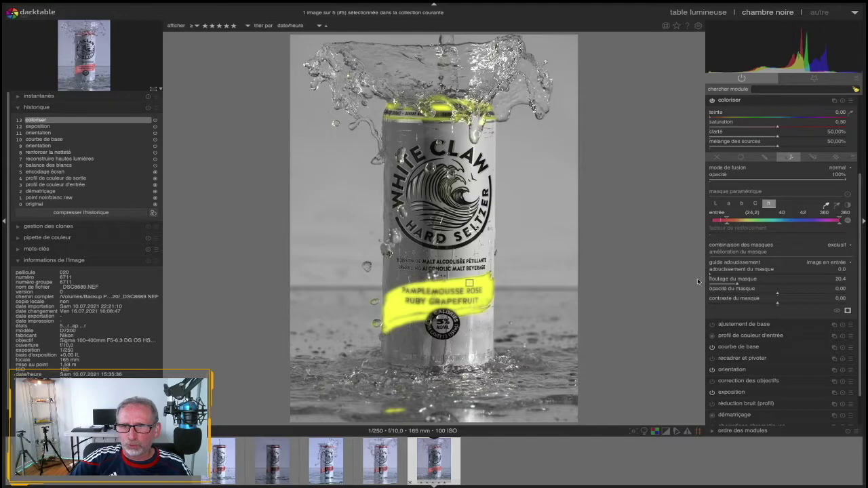
{"action": "left_click_drag", "start_coordinate": [738, 285], "coordinate": [755, 286]}
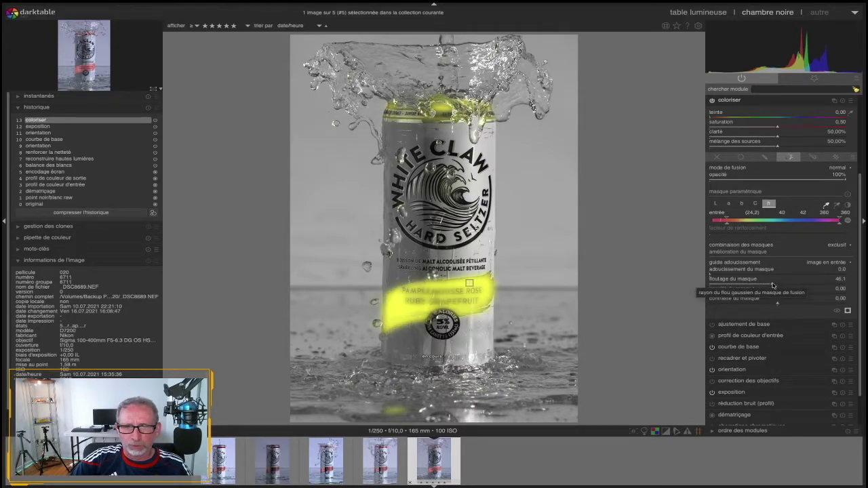
{"action": "left_click_drag", "start_coordinate": [755, 285], "coordinate": [701, 287]}
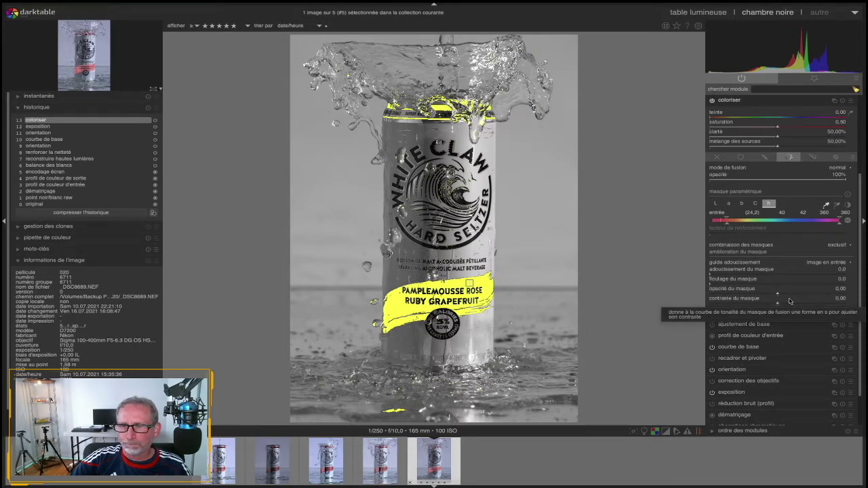
{"action": "left_click", "coordinate": [851, 171]}
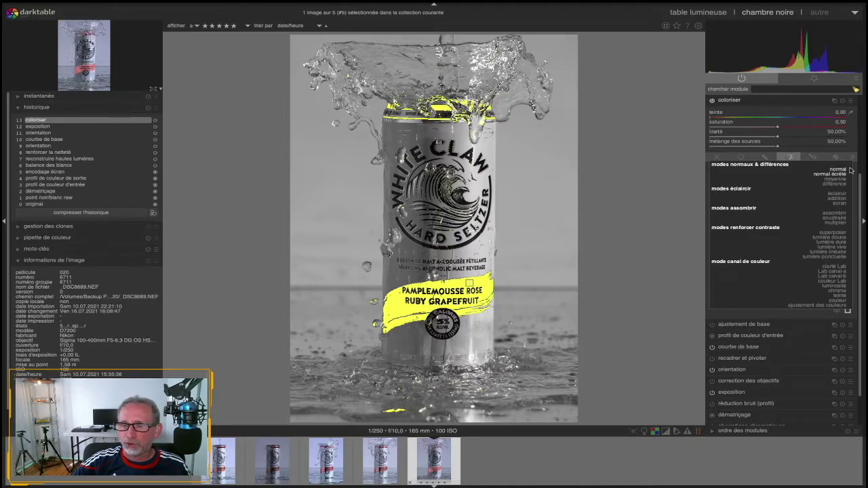
{"action": "left_click", "coordinate": [849, 170]}
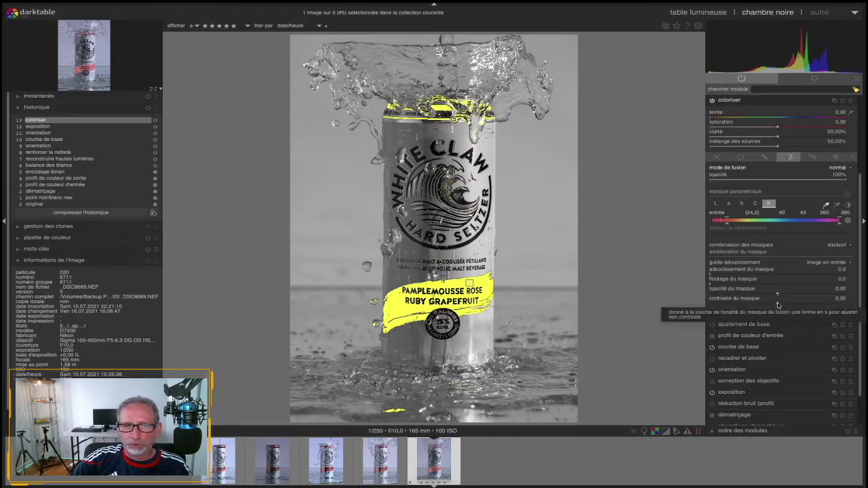
{"action": "mouse_move", "coordinate": [778, 304]}
{"action": "left_mouse_down"}
{"action": "mouse_move", "coordinate": [805, 305]}
{"action": "mouse_move", "coordinate": [778, 305]}
{"action": "left_mouse_up"}
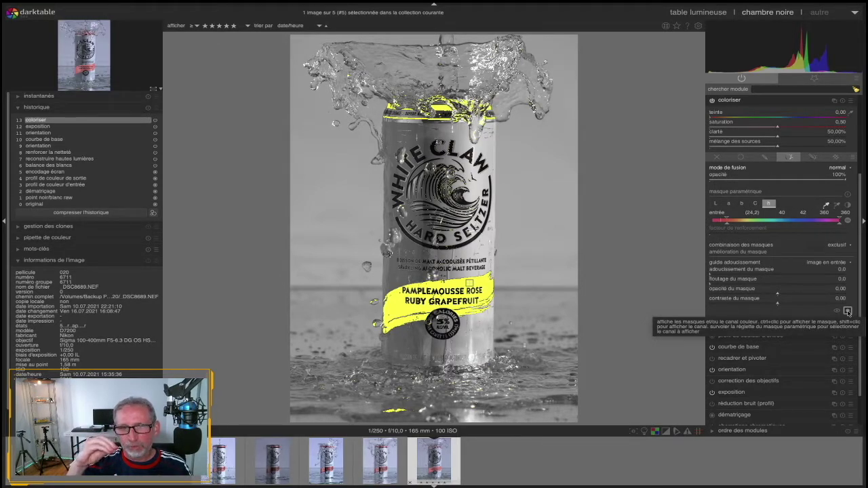
- Hide the mask, narrow its hue range, shift the label tint to green, and feather edges
{"action": "left_click", "coordinate": [848, 310]}
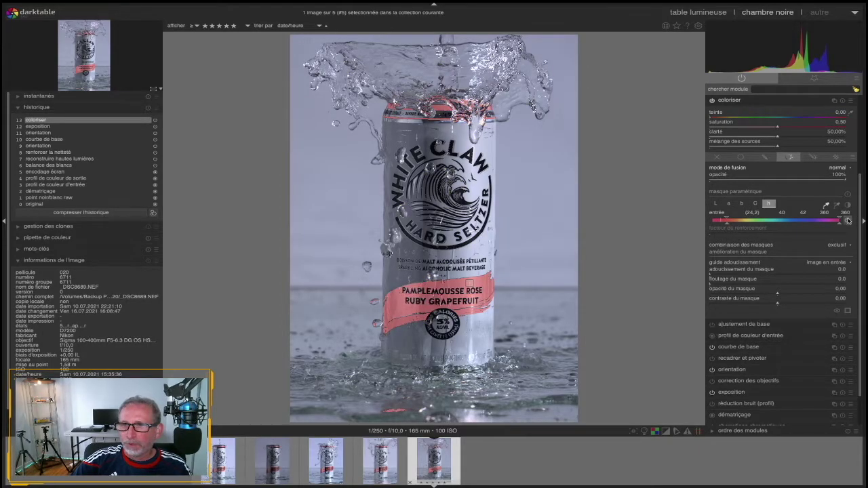
{"action": "left_click_drag", "start_coordinate": [841, 220], "coordinate": [816, 220]}
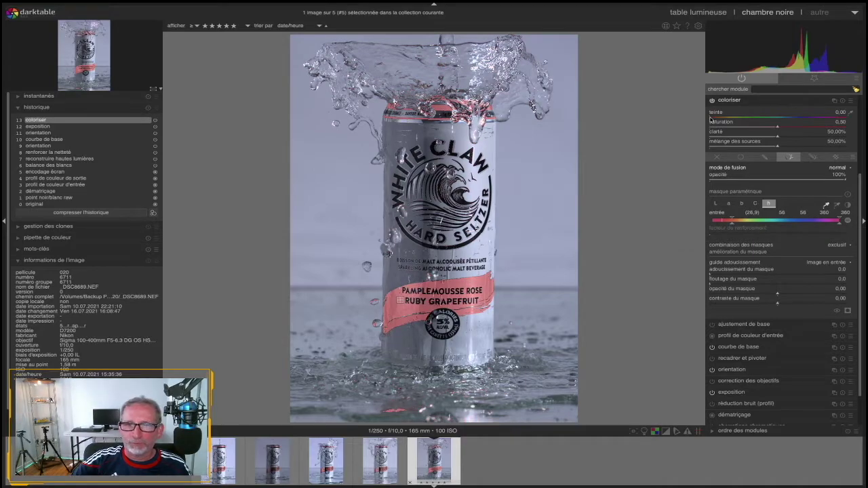
{"action": "mouse_move", "coordinate": [710, 119]}
{"action": "left_mouse_down"}
{"action": "mouse_move", "coordinate": [791, 119]}
{"action": "mouse_move", "coordinate": [760, 120]}
{"action": "left_mouse_up"}
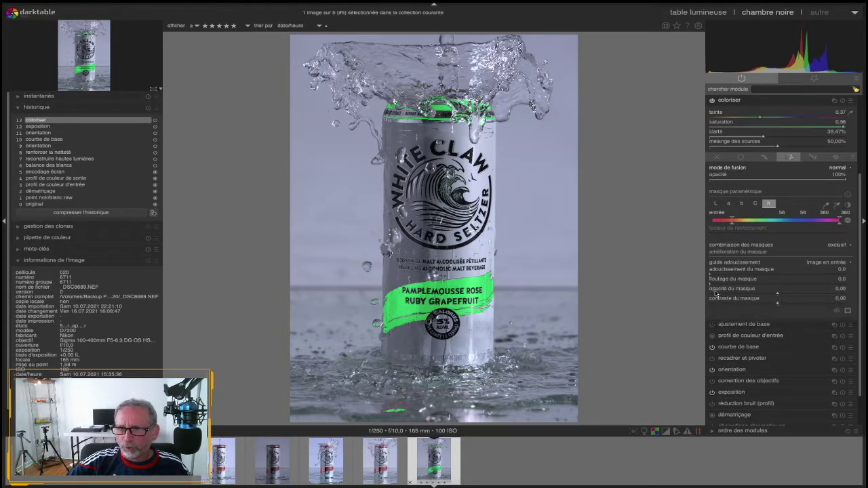
{"action": "mouse_move", "coordinate": [710, 277]}
{"action": "left_mouse_down"}
{"action": "mouse_move", "coordinate": [792, 294]}
{"action": "mouse_move", "coordinate": [687, 287]}
{"action": "left_mouse_up"}
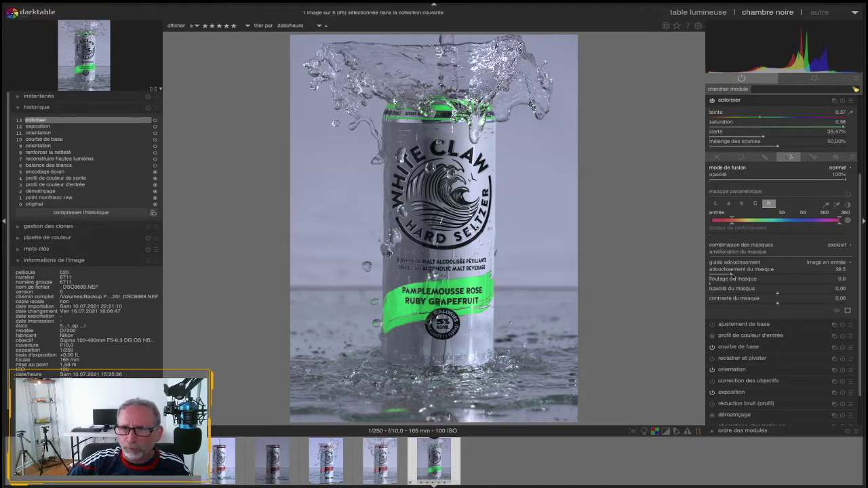
- Expand ajustement de base and give it a parametric mask
{"action": "scroll", "coordinate": [733, 275], "scroll_direction": "down", "scroll_amount": 3}
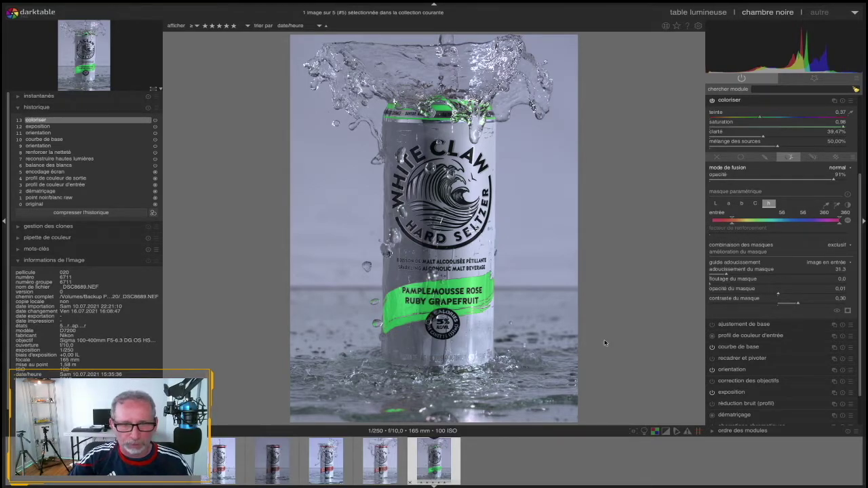
{"action": "left_click", "coordinate": [745, 325]}
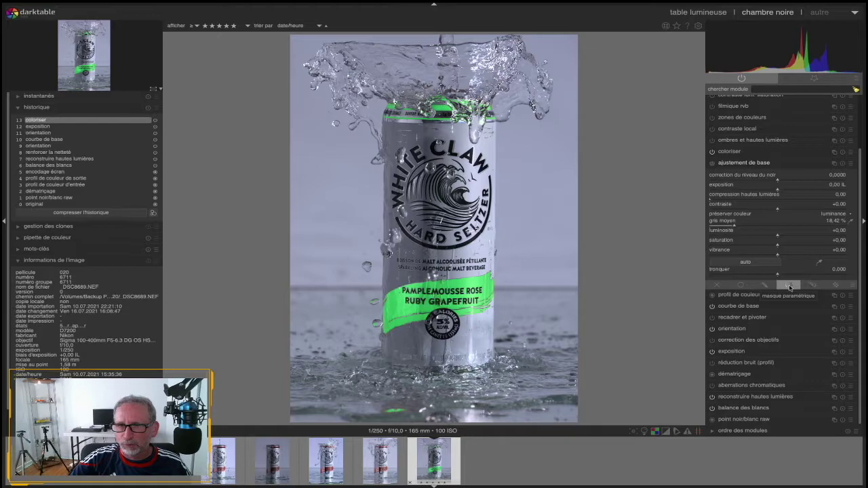
{"action": "left_click", "coordinate": [790, 286]}
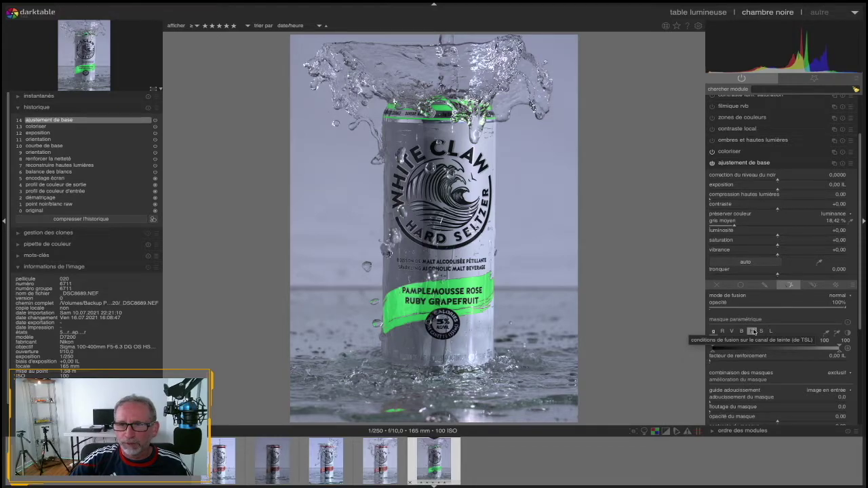
- Add a parametric lightness-based blend mask to the ajustement de base module
{"action": "left_click", "coordinate": [770, 331]}
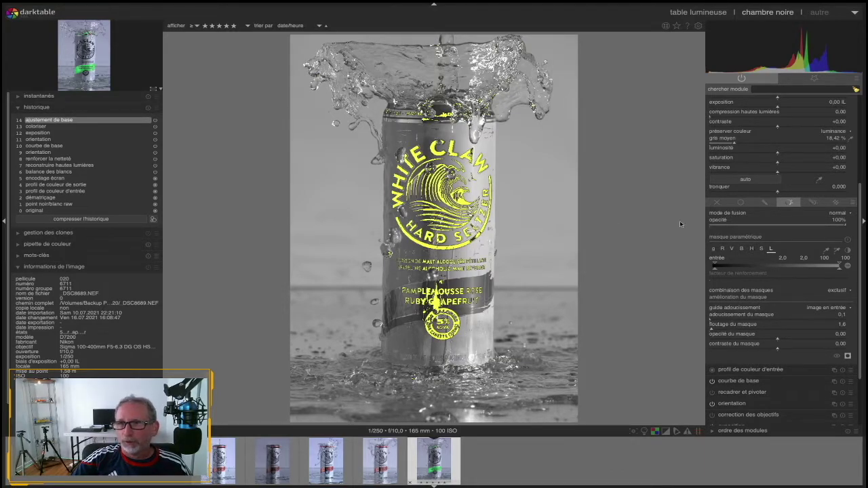
- Raise basic-adjustment exposure to 0.20 EV with L-channel clip 0.040, then hide the mask preview
{"action": "scroll", "coordinate": [786, 191], "scroll_direction": "up", "scroll_amount": 2}
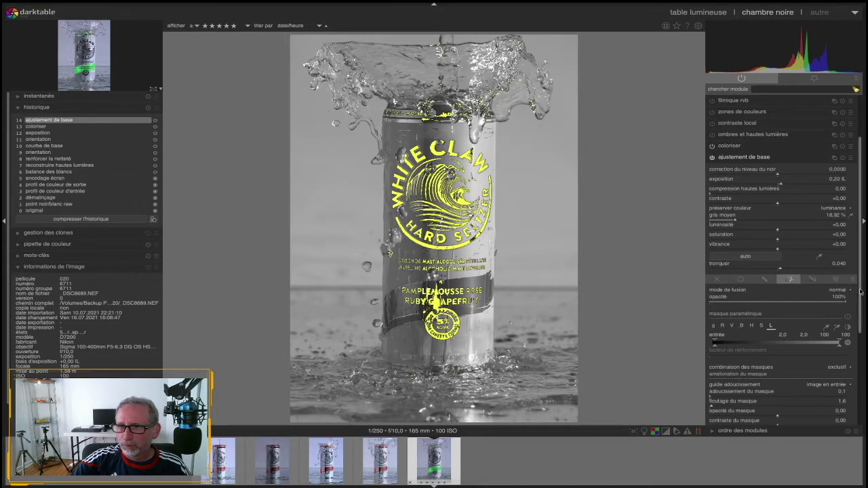
{"action": "scroll", "coordinate": [859, 319], "scroll_direction": "down", "scroll_amount": 2}
{"action": "scroll", "coordinate": [859, 319], "scroll_direction": "down", "scroll_amount": 1}
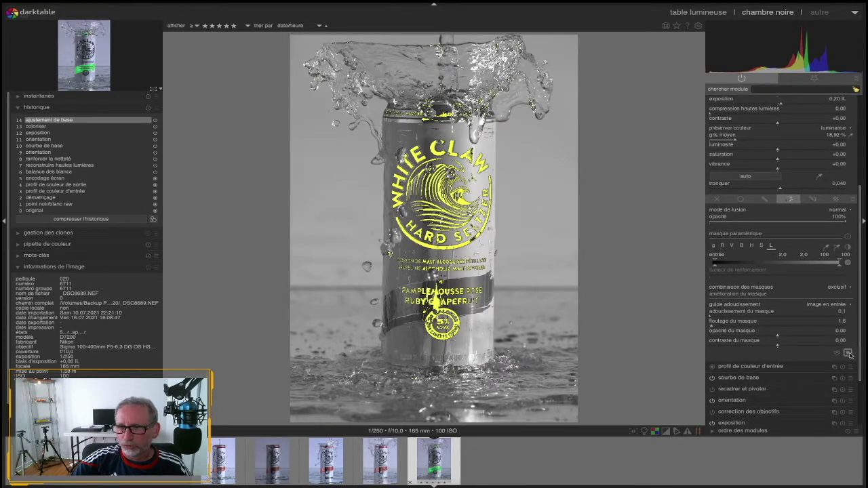
{"action": "left_click", "coordinate": [849, 354]}
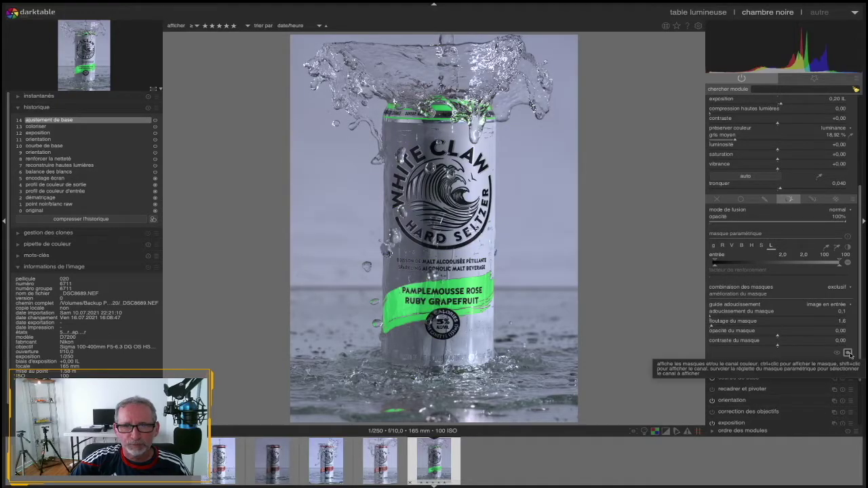
{"action": "scroll", "coordinate": [864, 247], "scroll_direction": "up", "scroll_amount": 1}
{"action": "scroll", "coordinate": [864, 247], "scroll_direction": "up", "scroll_amount": 2}
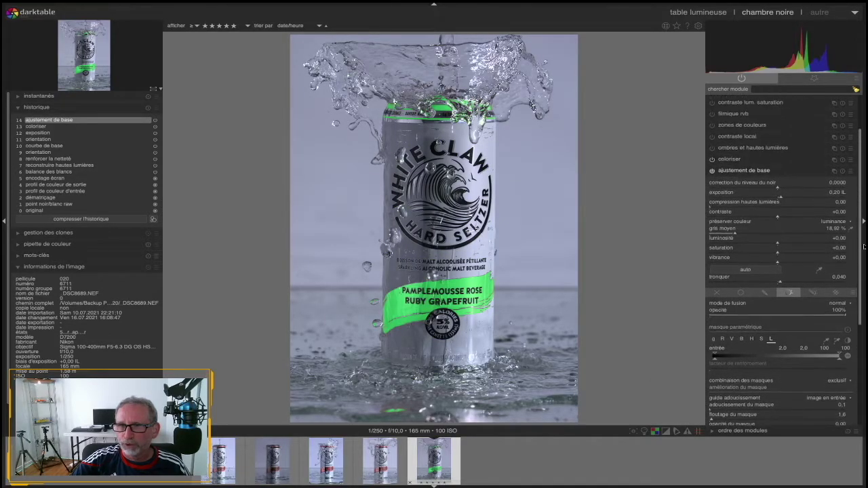
- Nudge the black level up, set contrast +0.13, 'moyenne' blend and L-channel mask feathering 34.5
{"action": "left_click_drag", "start_coordinate": [779, 196], "coordinate": [786, 196]}
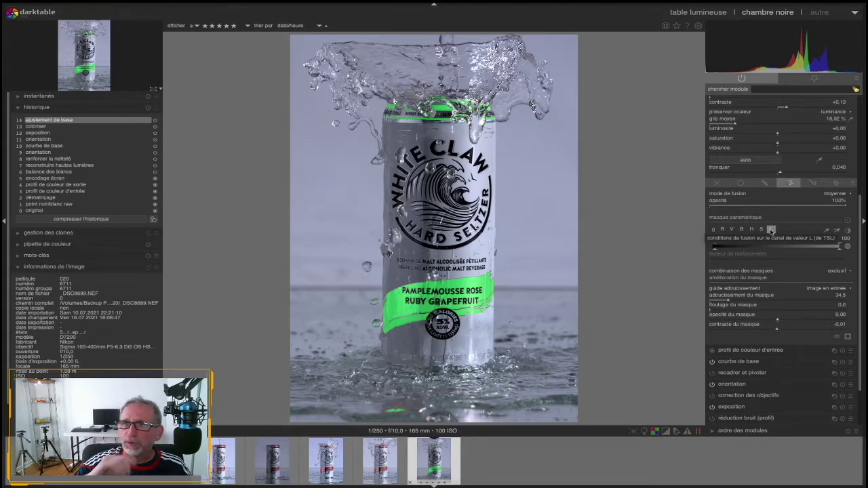
{"action": "left_click", "coordinate": [771, 230]}
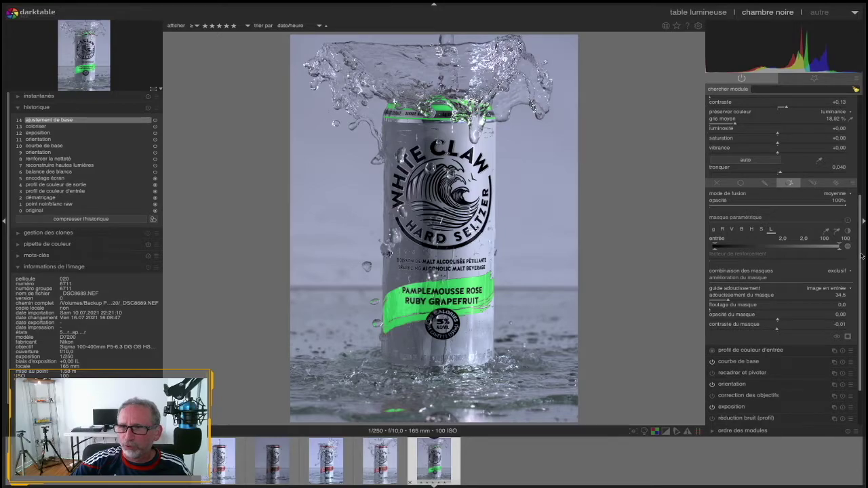
{"action": "left_click", "coordinate": [773, 131]}
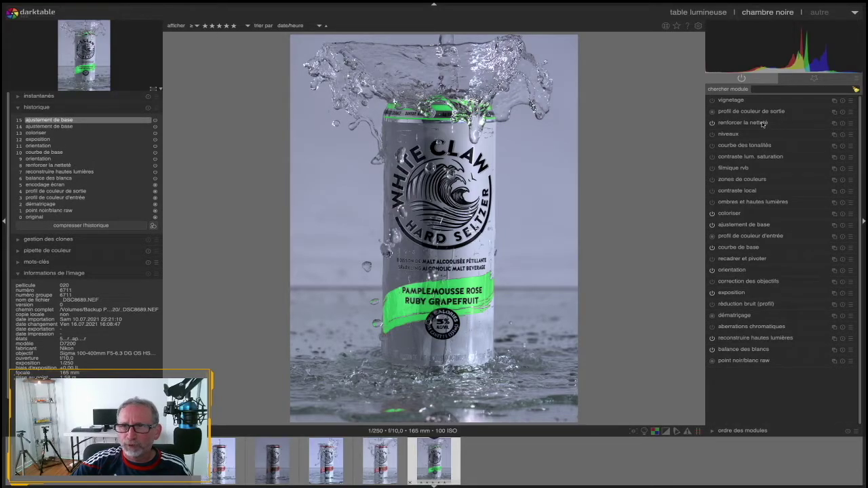
- Add a parametric mask to 'renforcer la netteté' and narrow its lightness range to 56–245
{"action": "left_click", "coordinate": [762, 123]}
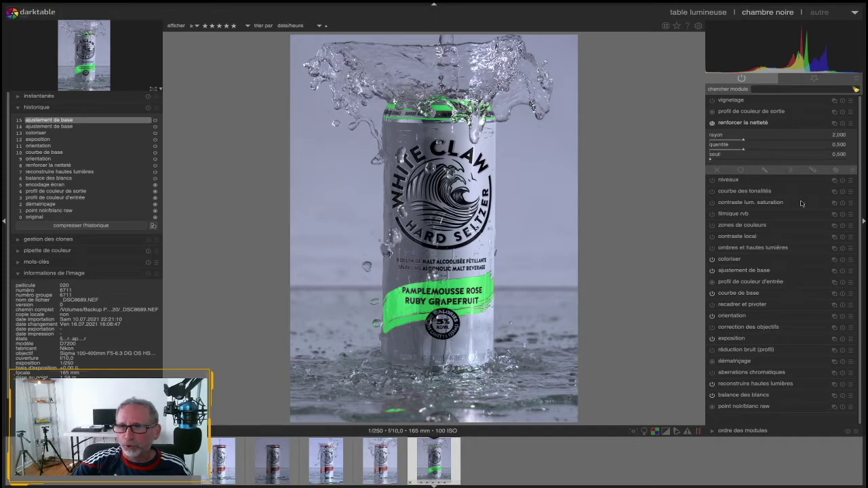
{"action": "left_click", "coordinate": [790, 170]}
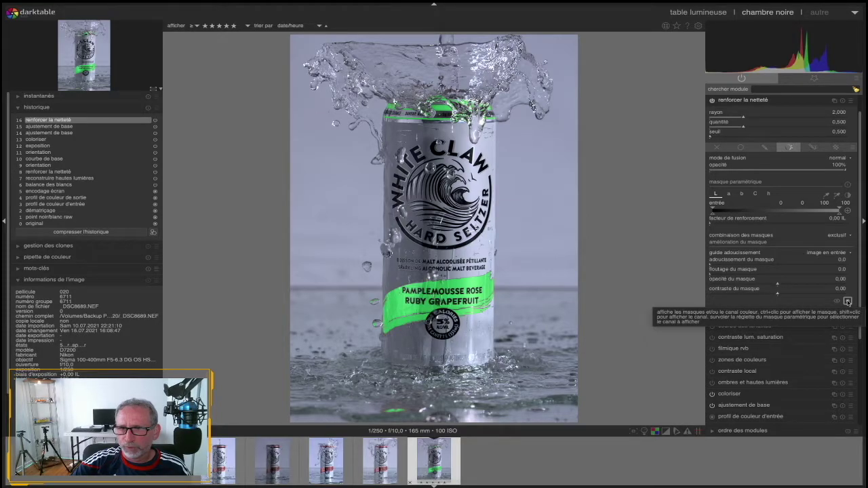
{"action": "left_click", "coordinate": [848, 302]}
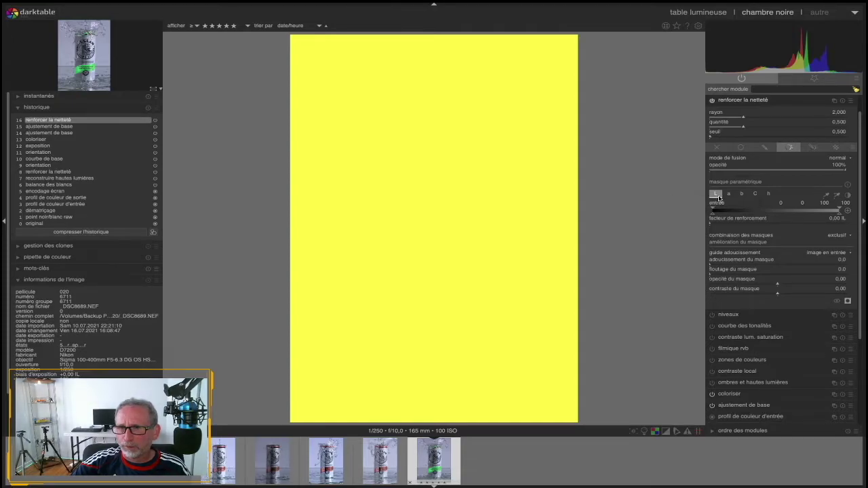
{"action": "left_click_drag", "start_coordinate": [713, 210], "coordinate": [742, 232]}
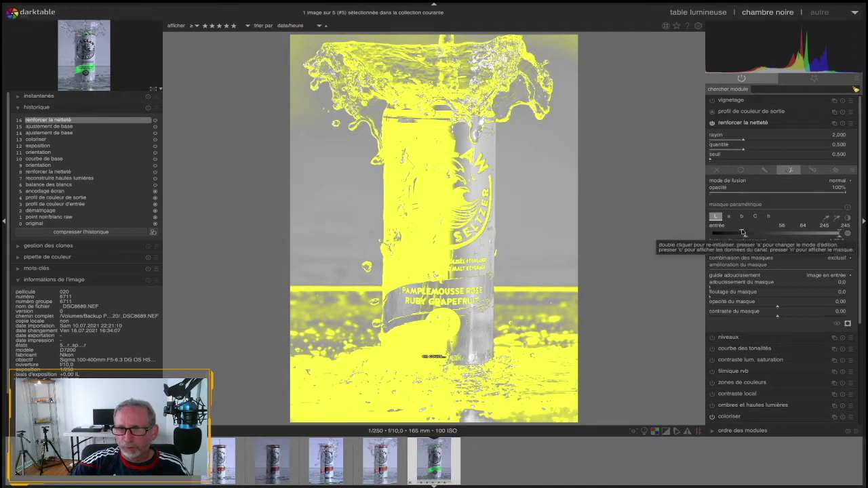
- Set the sharpening mask's lower lightness limit to 59, radius 5.579 and amount 1.428
{"action": "left_click_drag", "start_coordinate": [742, 232], "coordinate": [744, 232]}
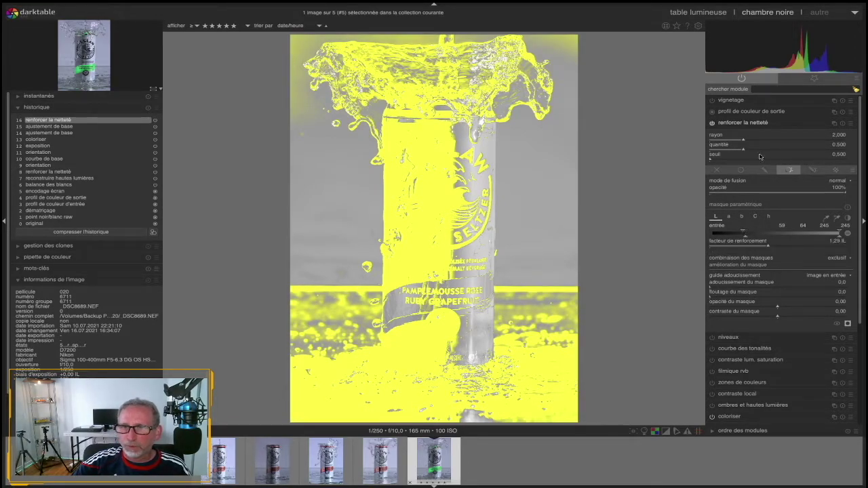
{"action": "mouse_move", "coordinate": [747, 139]}
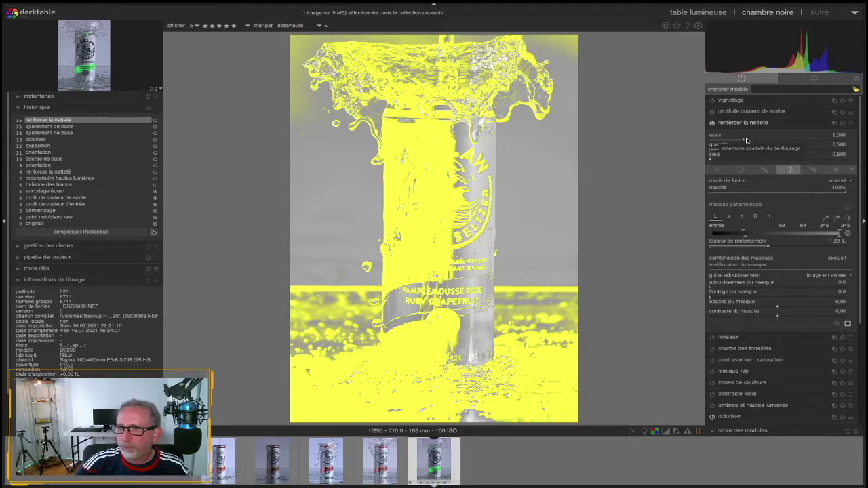
{"action": "left_click_drag", "start_coordinate": [746, 141], "coordinate": [805, 139]}
{"action": "left_click", "coordinate": [848, 324]}
{"action": "left_click_drag", "start_coordinate": [745, 149], "coordinate": [807, 151]}
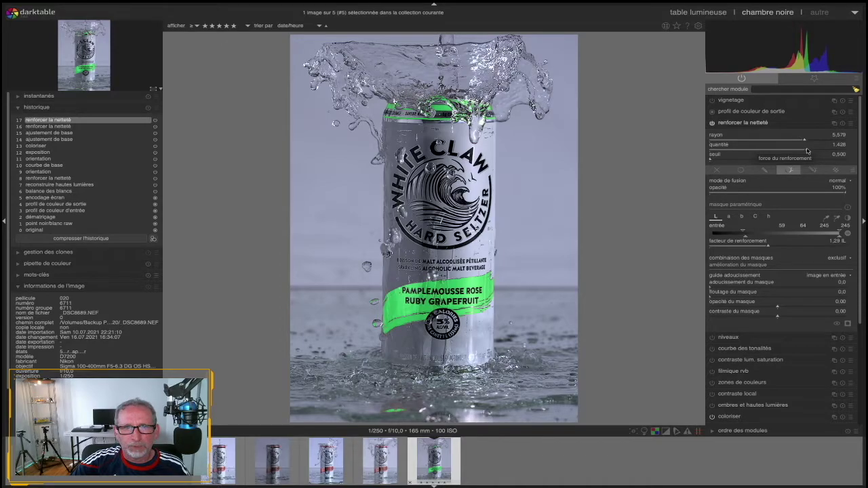
- Soften the sharpening mask to 14.0 and fold the sharpening module back into the list
{"action": "left_click", "coordinate": [848, 323]}
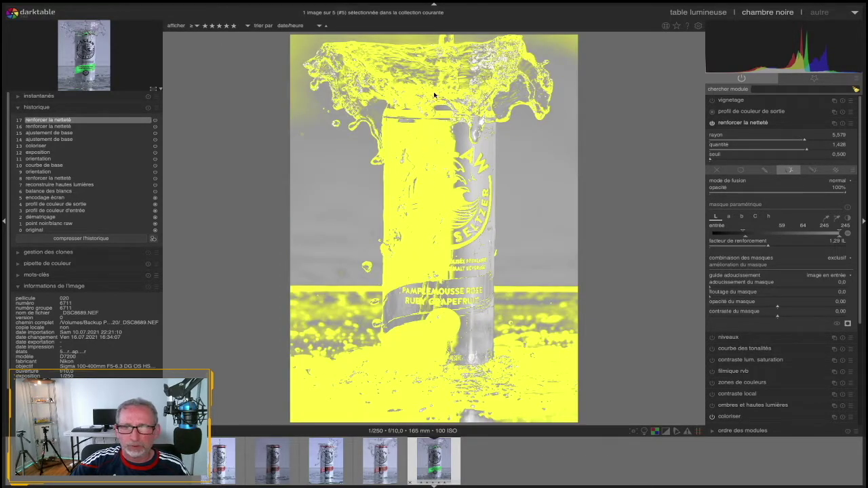
{"action": "left_click", "coordinate": [712, 288]}
{"action": "mouse_move", "coordinate": [712, 288]}
{"action": "left_mouse_down"}
{"action": "mouse_move", "coordinate": [806, 290]}
{"action": "mouse_move", "coordinate": [747, 292]}
{"action": "left_mouse_up"}
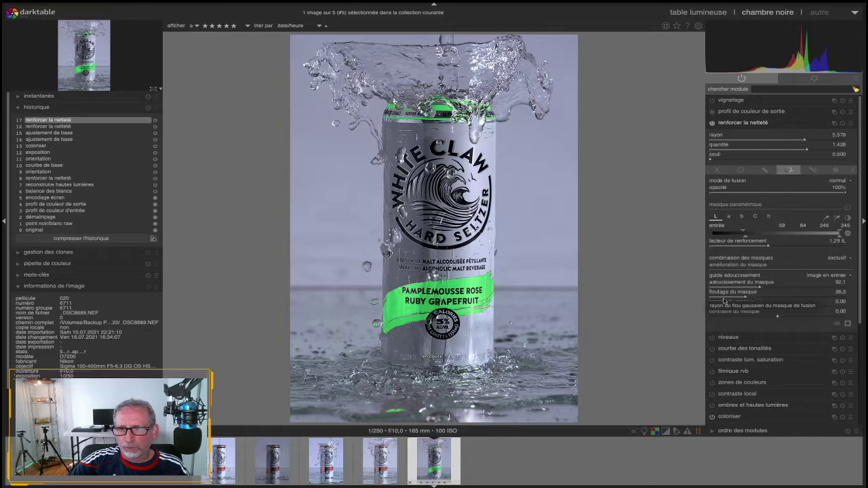
{"action": "left_click_drag", "start_coordinate": [747, 292], "coordinate": [717, 288]}
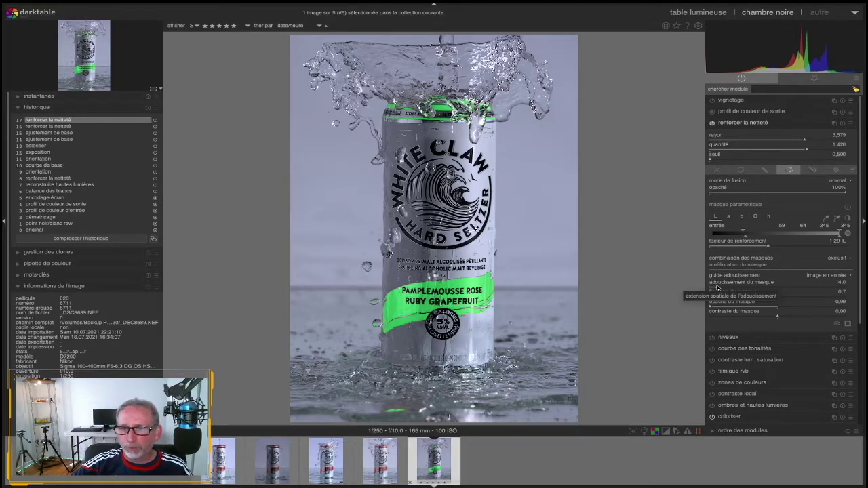
{"action": "left_click", "coordinate": [743, 122]}
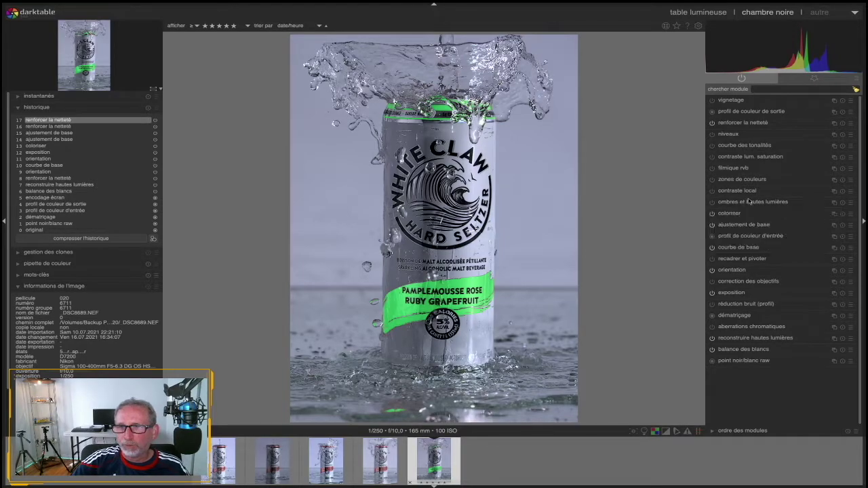
- Lower saturation to -0.09 in 'contraste lum. saturation'
{"action": "left_click", "coordinate": [735, 157]}
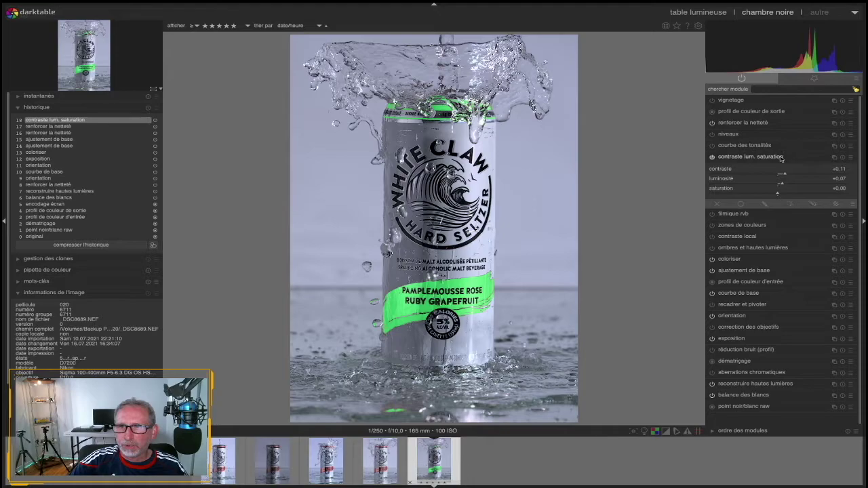
{"action": "left_click", "coordinate": [774, 190]}
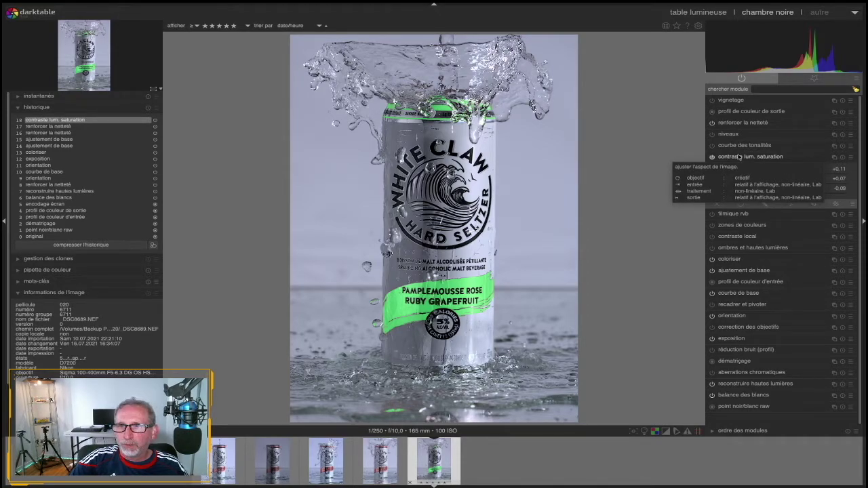
{"action": "left_click", "coordinate": [739, 157]}
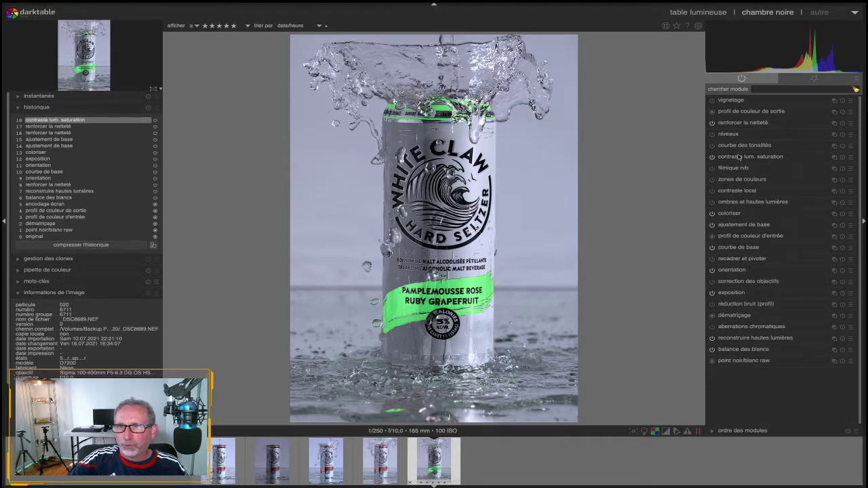
- Apply 'ombres et hautes lumières' at its default +50/−50 shadows and highlights
{"action": "left_click", "coordinate": [738, 202]}
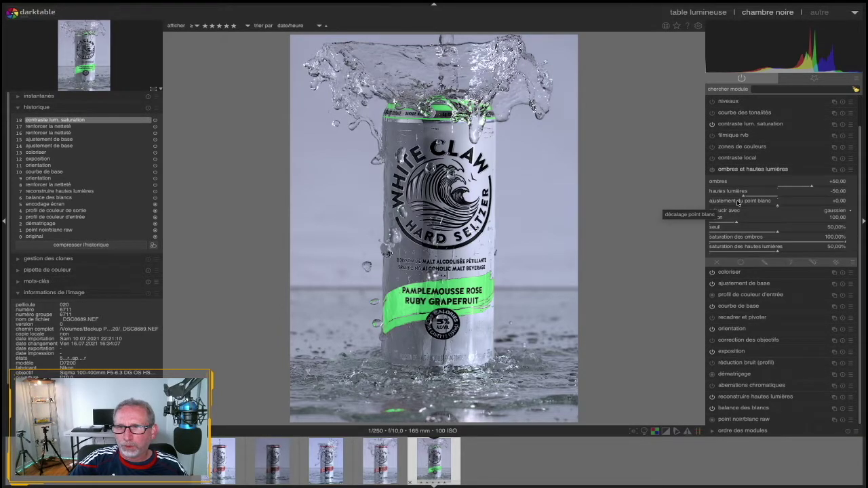
{"action": "left_click", "coordinate": [813, 187]}
{"action": "left_click", "coordinate": [781, 169]}
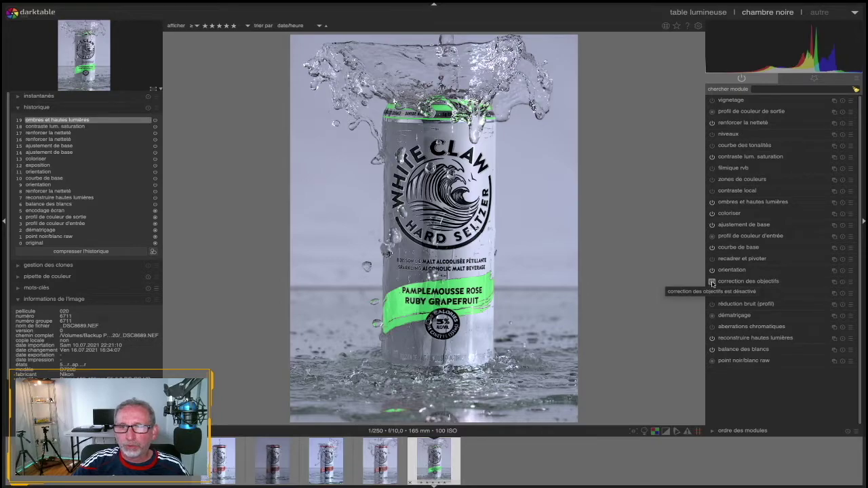
- Enable lens correction, chromatic aberration correction and levels modules
{"action": "left_click", "coordinate": [713, 282]}
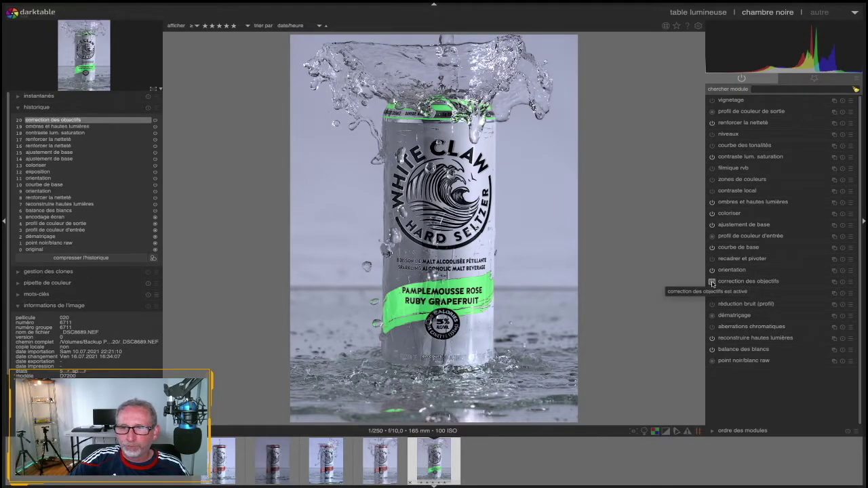
{"action": "left_click", "coordinate": [712, 327]}
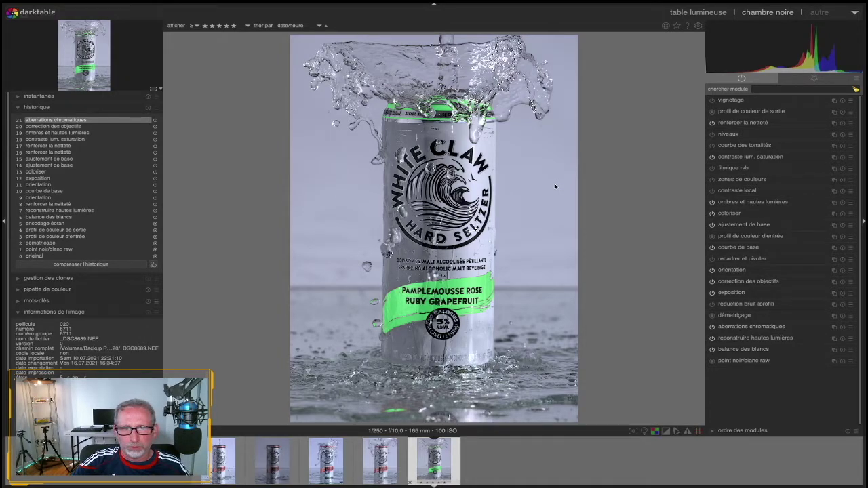
{"action": "left_click", "coordinate": [712, 134]}
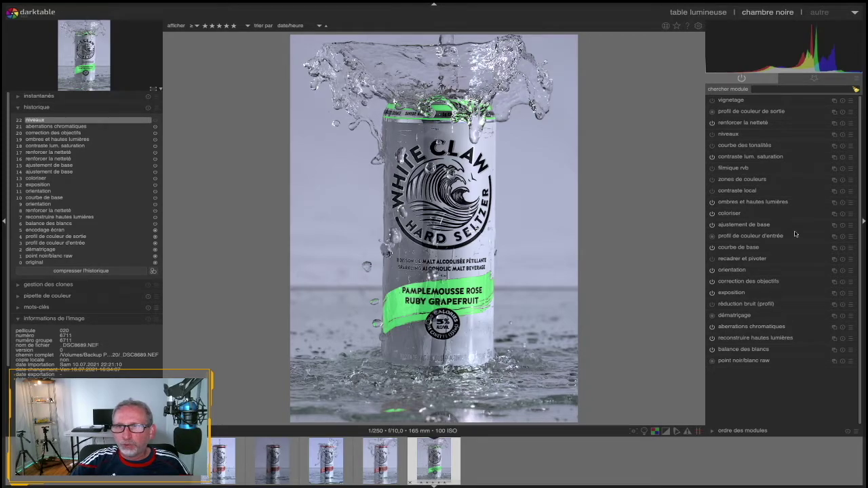
- Export the edited photo from the lighttable as a 16-bit TIFF, _DSC8689.tif
{"action": "left_click", "coordinate": [714, 13]}
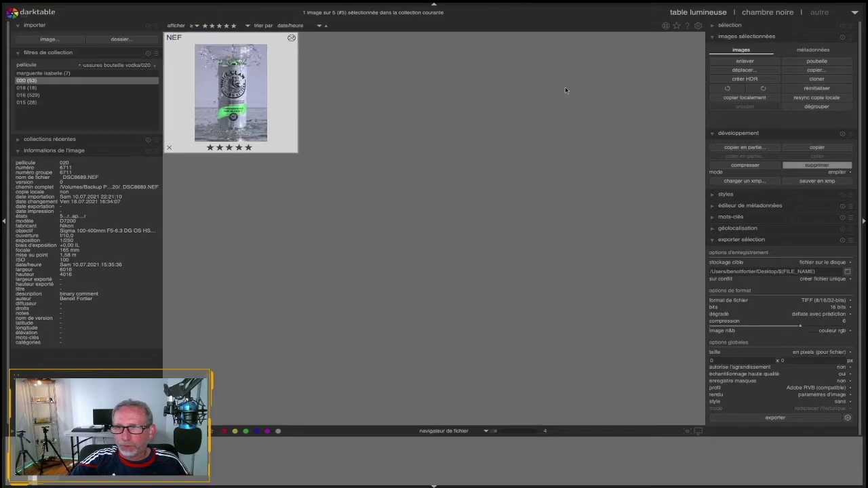
{"action": "left_click", "coordinate": [780, 420]}
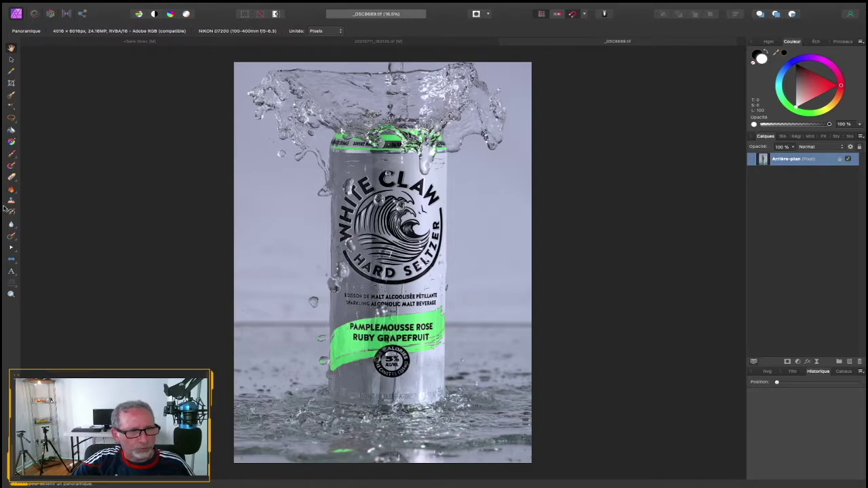
- Select the inpainting brush with a 140 px width
{"action": "left_click", "coordinate": [11, 236]}
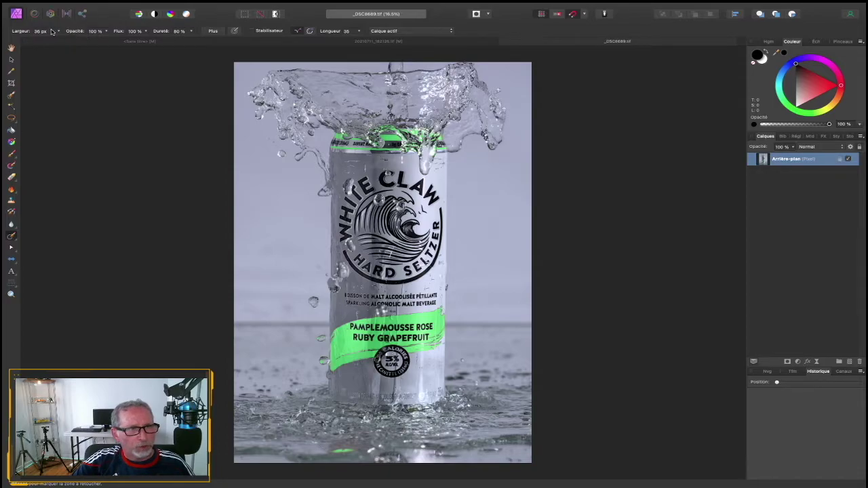
{"action": "left_click", "coordinate": [60, 32]}
{"action": "left_click_drag", "start_coordinate": [65, 41], "coordinate": [76, 39]}
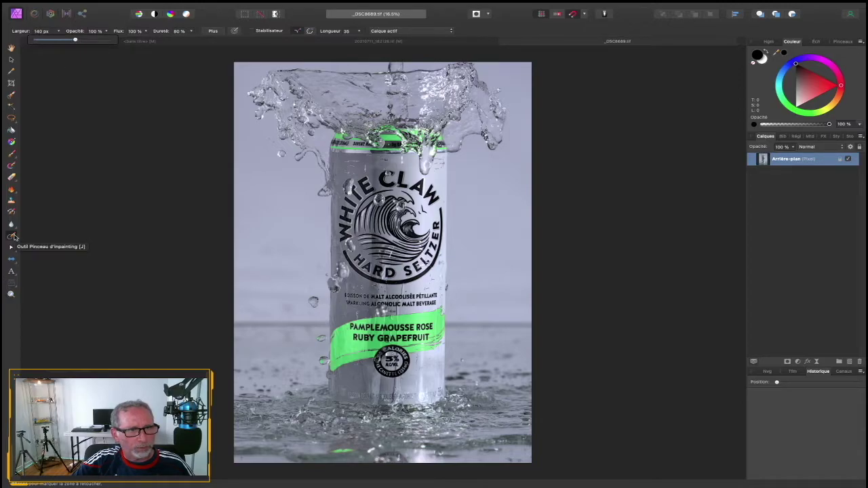
{"action": "left_click", "coordinate": [12, 237]}
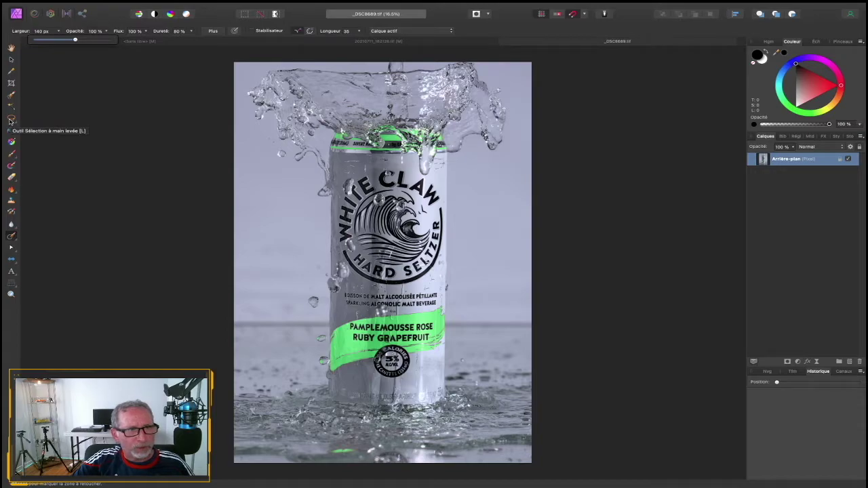
- Lasso the green glint in the water, inpaint it via Édition > Retoucher, then deselect
{"action": "left_click", "coordinate": [11, 120]}
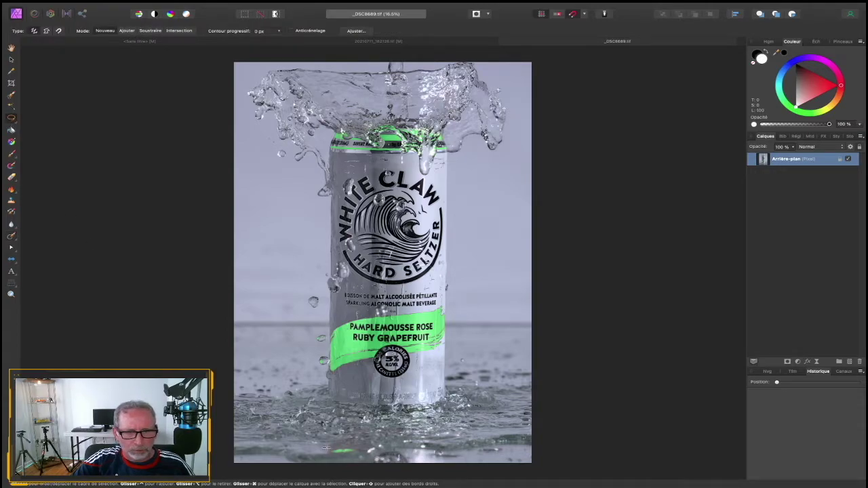
{"action": "mouse_move", "coordinate": [330, 447]}
{"action": "left_mouse_down"}
{"action": "mouse_move", "coordinate": [356, 446]}
{"action": "mouse_move", "coordinate": [327, 449]}
{"action": "left_mouse_up"}
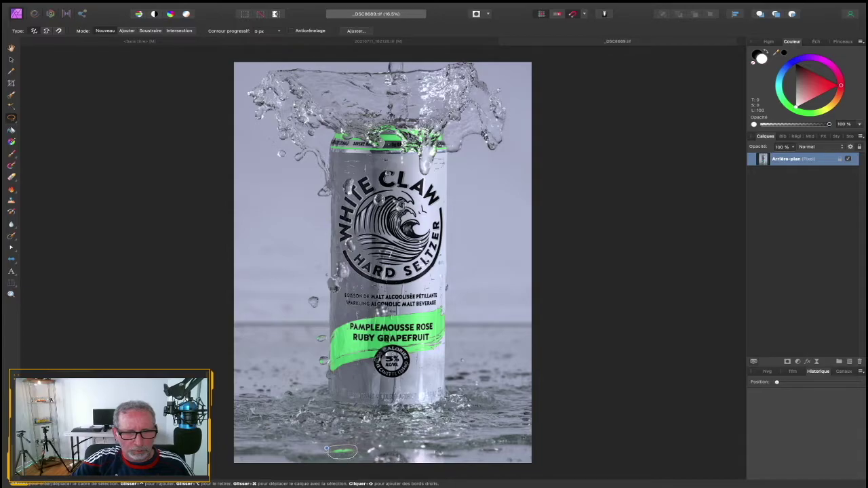
{"action": "left_click", "coordinate": [114, 7]}
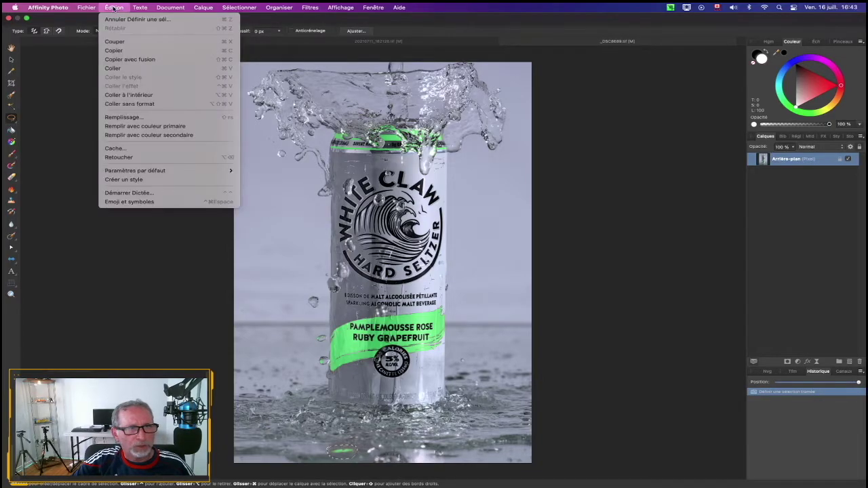
{"action": "left_click", "coordinate": [136, 157]}
{"action": "key", "text": "super+d"}
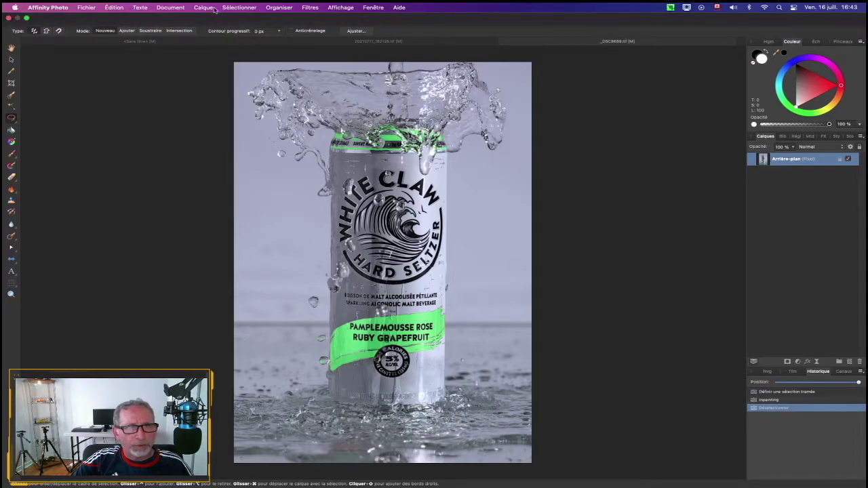
- Add a Vibrance adjustment layer above the background and close its settings
{"action": "left_click", "coordinate": [213, 10]}
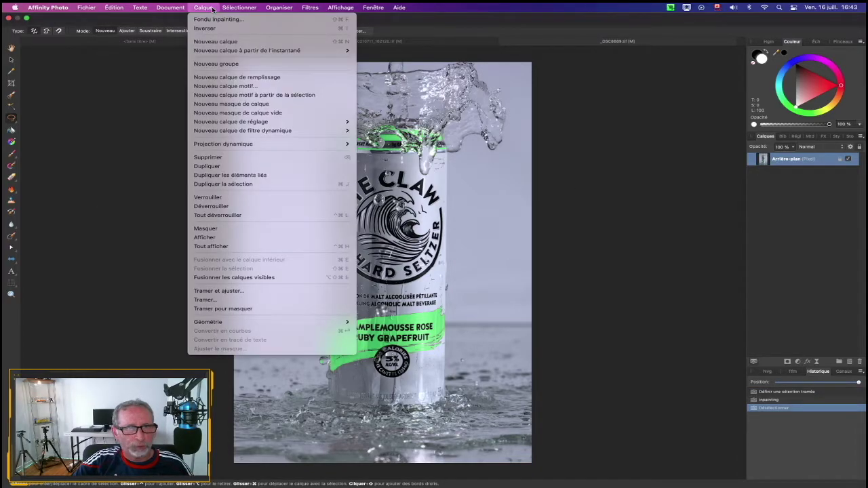
{"action": "mouse_move", "coordinate": [230, 122]}
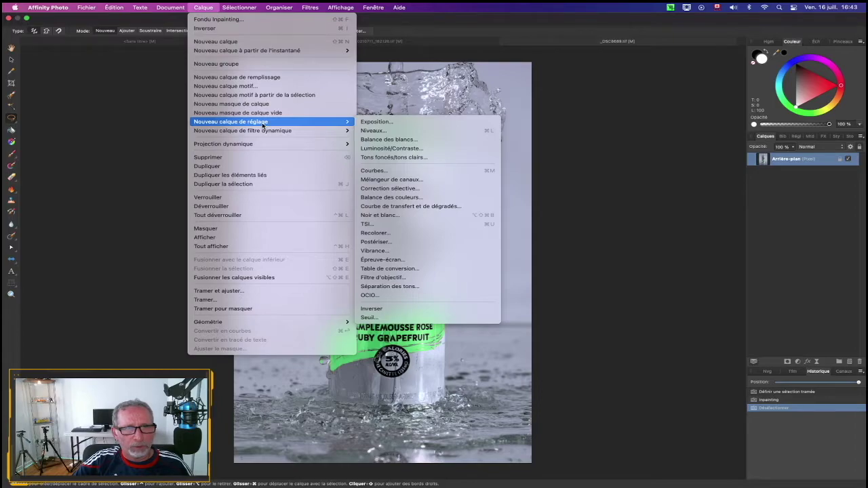
{"action": "left_click", "coordinate": [416, 253]}
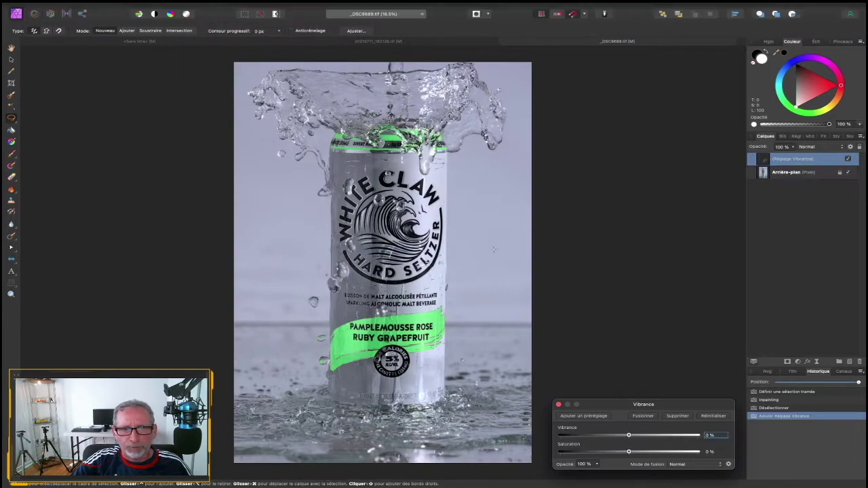
{"action": "key", "text": "Return"}
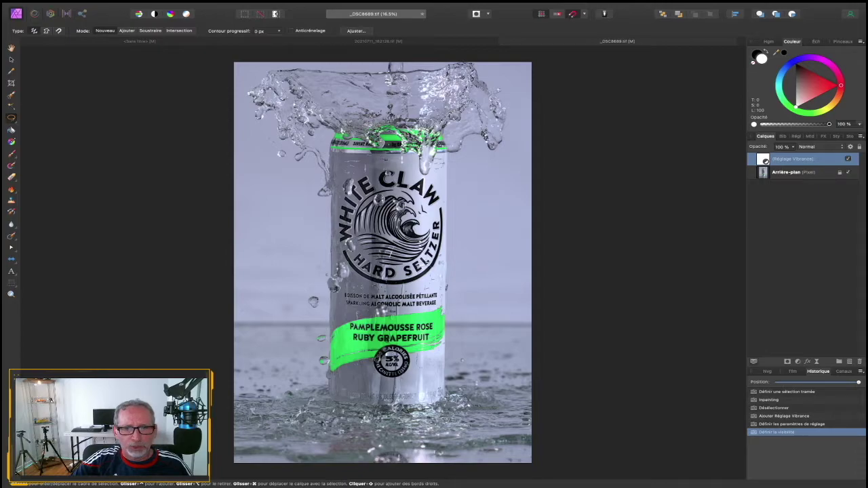
- Try a White Balance adjustment slightly warmer, delete it, and reselect the Arrière-plan layer
{"action": "left_click", "coordinate": [201, 8]}
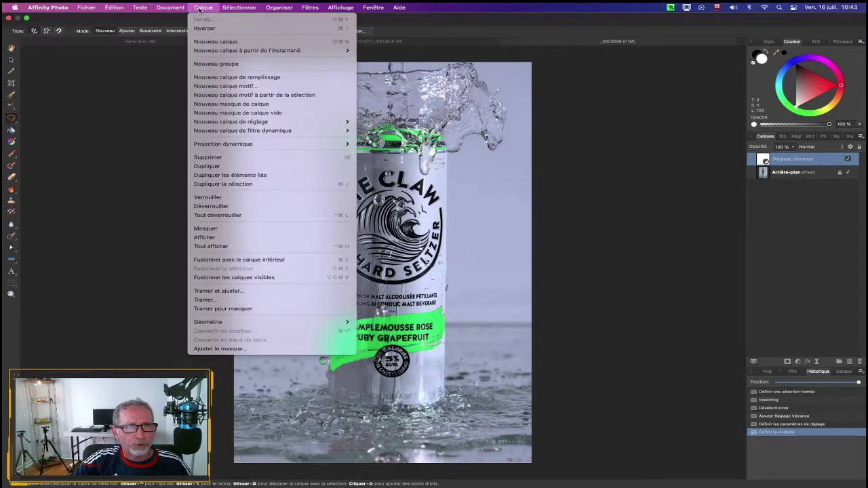
{"action": "mouse_move", "coordinate": [231, 121]}
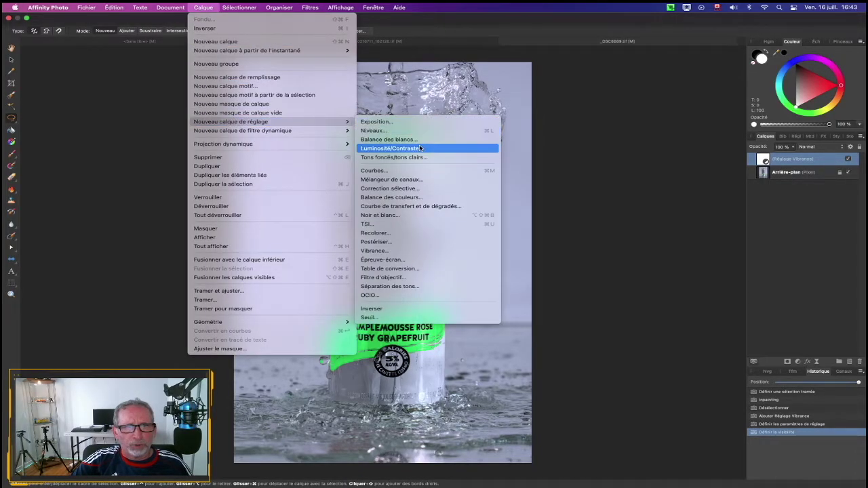
{"action": "left_click", "coordinate": [421, 139]}
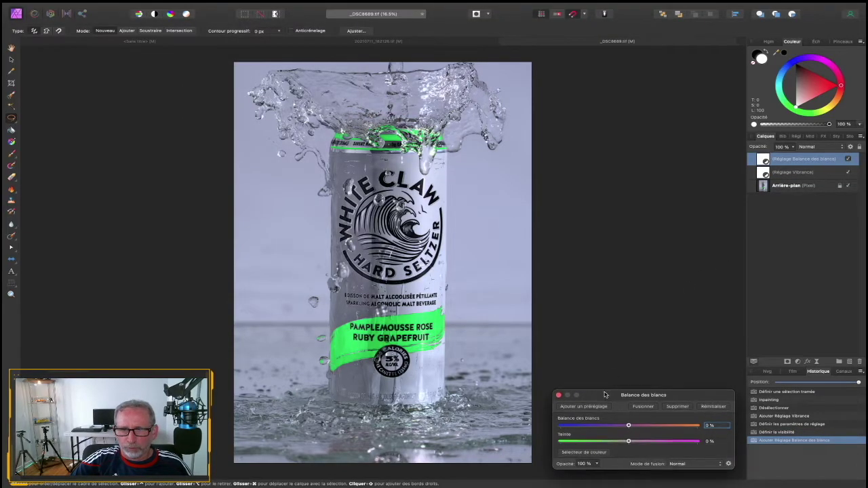
{"action": "left_click_drag", "start_coordinate": [605, 395], "coordinate": [650, 239]}
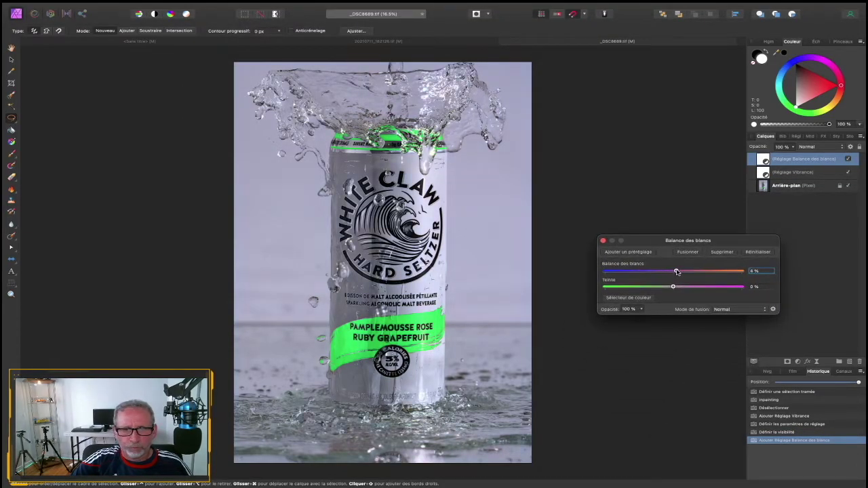
{"action": "left_click_drag", "start_coordinate": [678, 271], "coordinate": [673, 273]}
{"action": "left_click", "coordinate": [723, 252]}
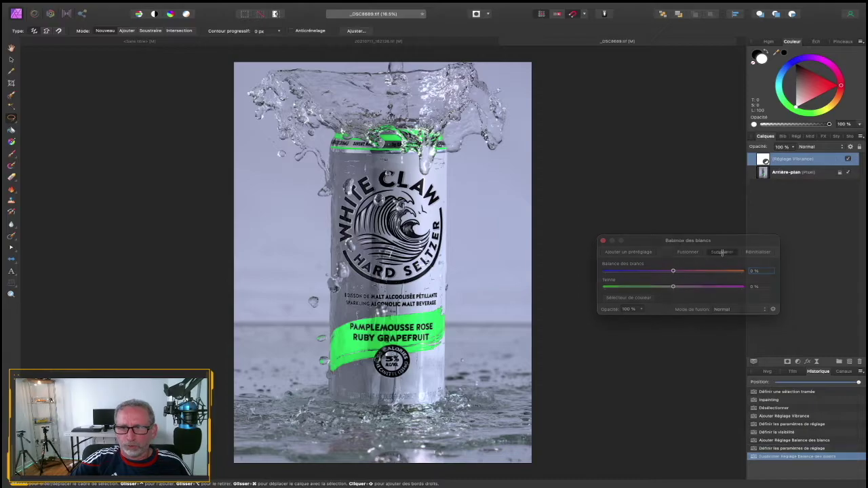
{"action": "left_click", "coordinate": [762, 174]}
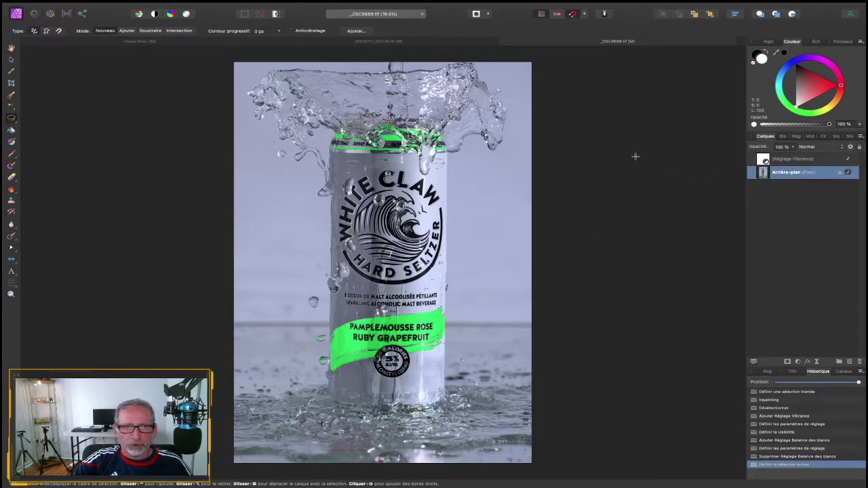
- In the Develop persona, enable detail sharpening at about 21% radius and 19% amount, comparing on/off
{"action": "left_click", "coordinate": [49, 14]}
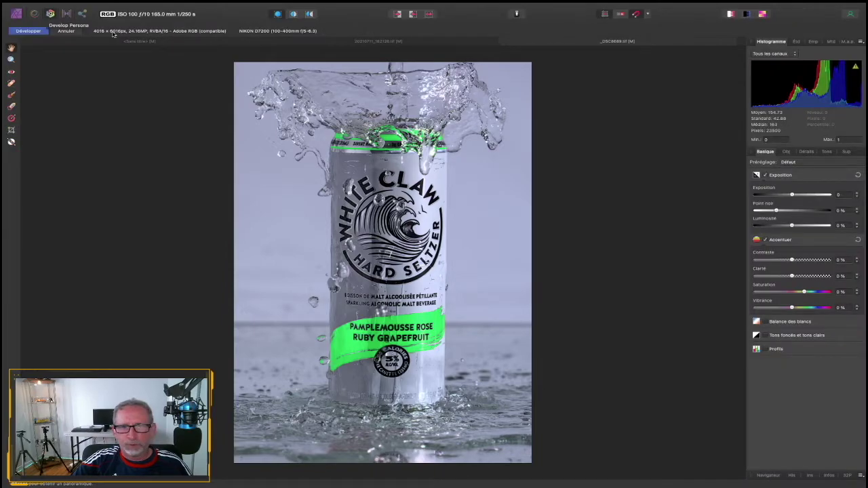
{"action": "left_click", "coordinate": [806, 152]}
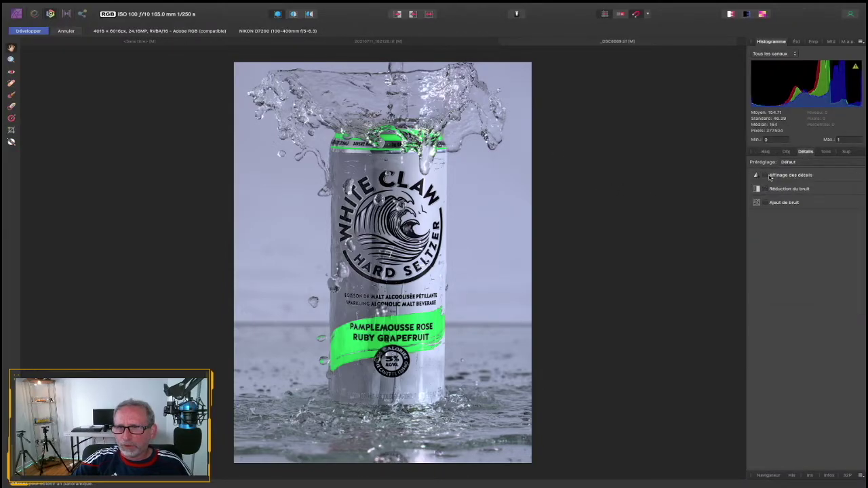
{"action": "left_click", "coordinate": [767, 176]}
{"action": "left_click_drag", "start_coordinate": [759, 196], "coordinate": [772, 196]}
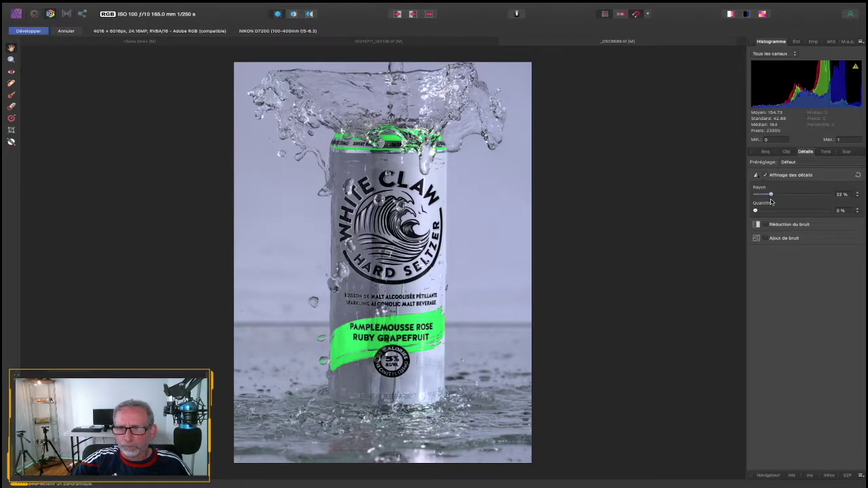
{"action": "left_click_drag", "start_coordinate": [756, 210], "coordinate": [773, 211]}
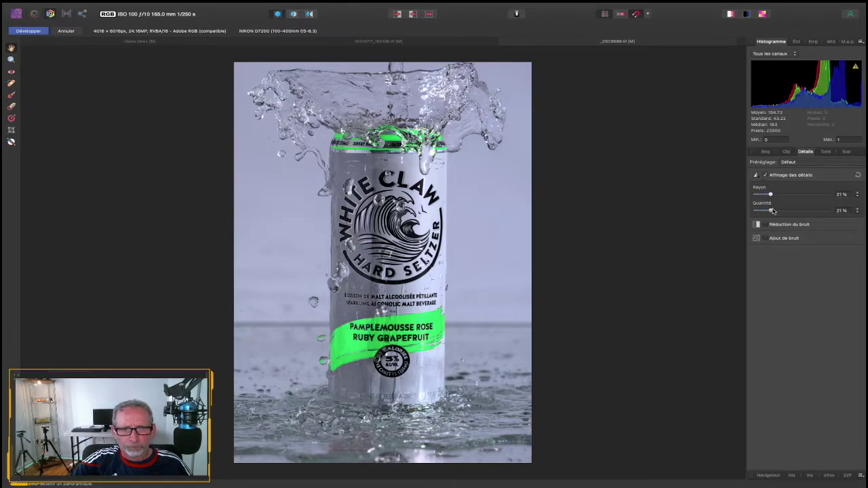
{"action": "left_click", "coordinate": [766, 175]}
{"action": "left_click", "coordinate": [765, 175]}
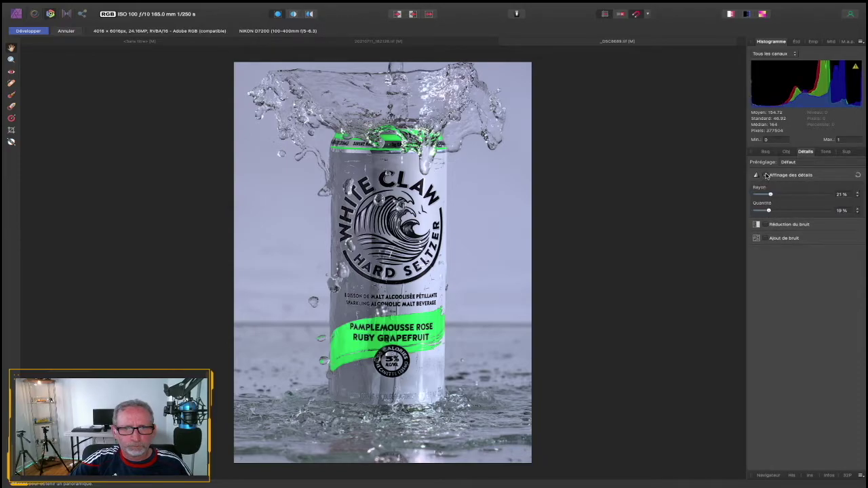
{"action": "left_click", "coordinate": [765, 175]}
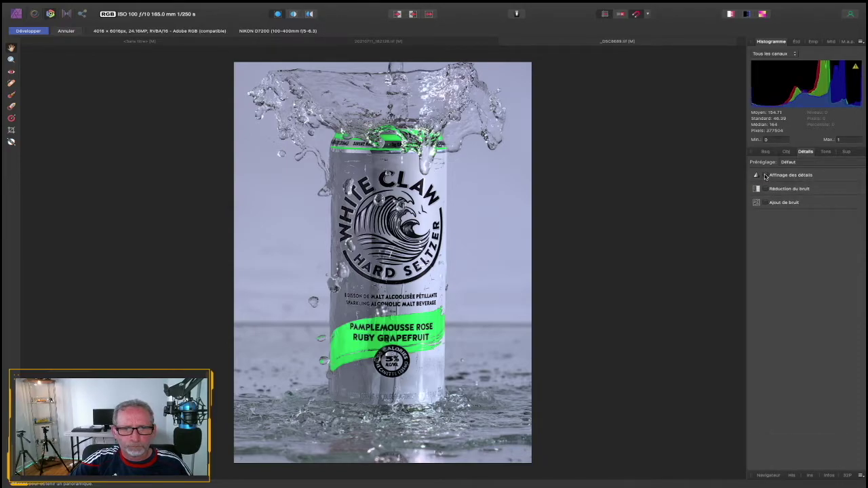
{"action": "left_click", "coordinate": [766, 175]}
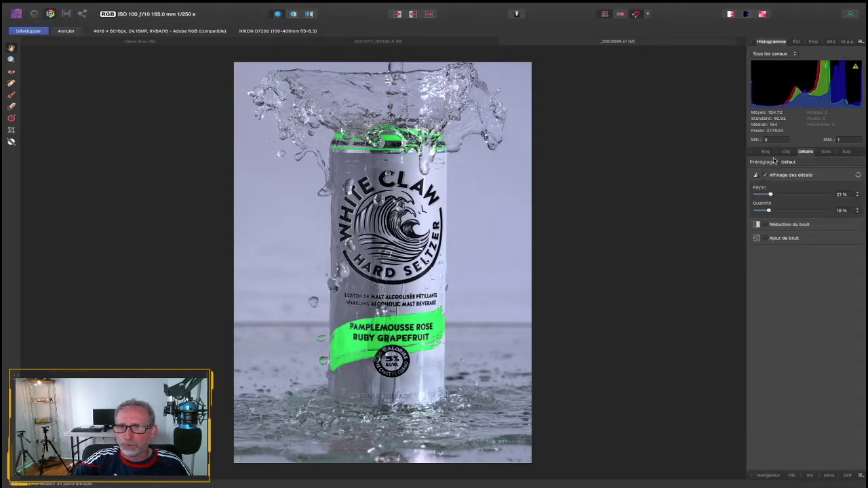
- Set clarity around 5%, exposure 0.1 and brightness 1%, then apply the development
{"action": "left_click", "coordinate": [766, 153]}
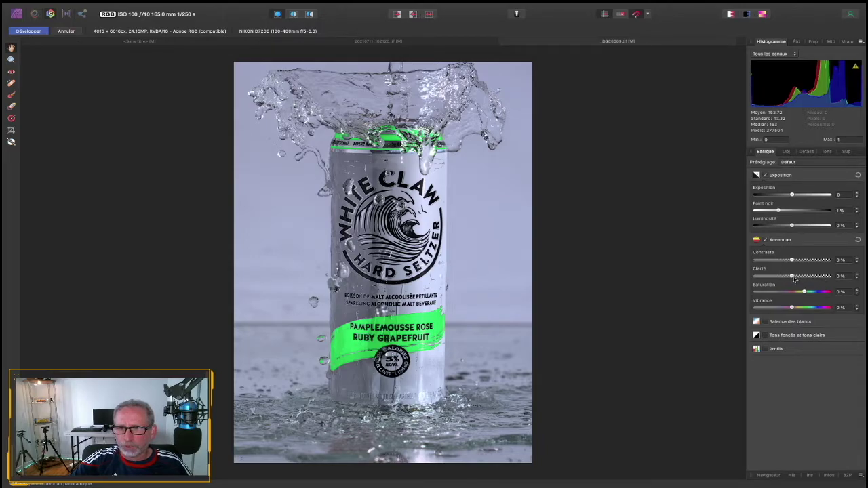
{"action": "left_click_drag", "start_coordinate": [796, 277], "coordinate": [800, 277]}
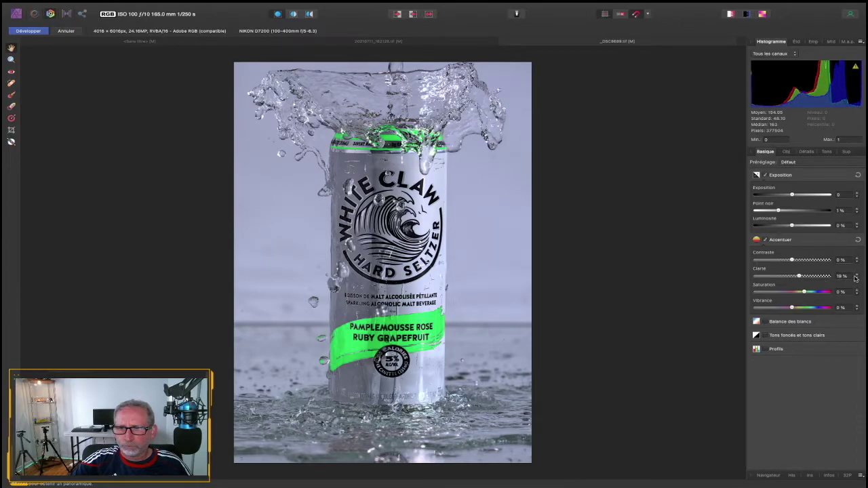
{"action": "left_click", "coordinate": [766, 240]}
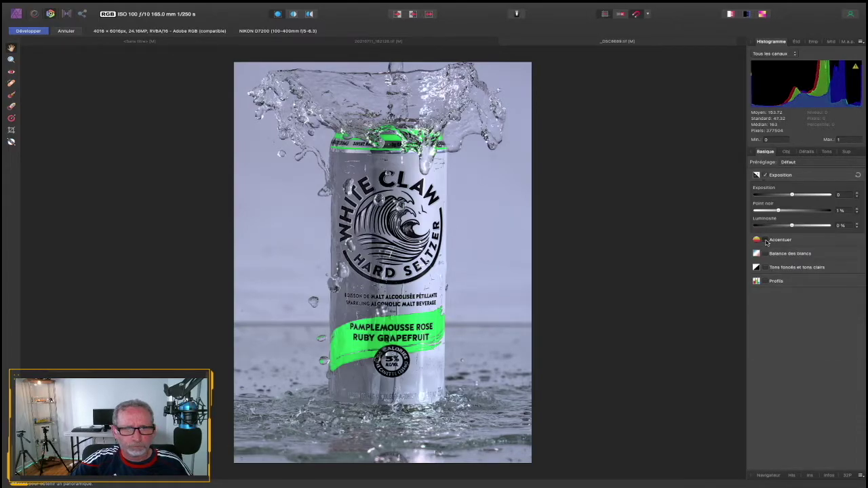
{"action": "left_click", "coordinate": [766, 240]}
{"action": "left_click_drag", "start_coordinate": [802, 276], "coordinate": [797, 279]}
{"action": "left_click", "coordinate": [764, 242]}
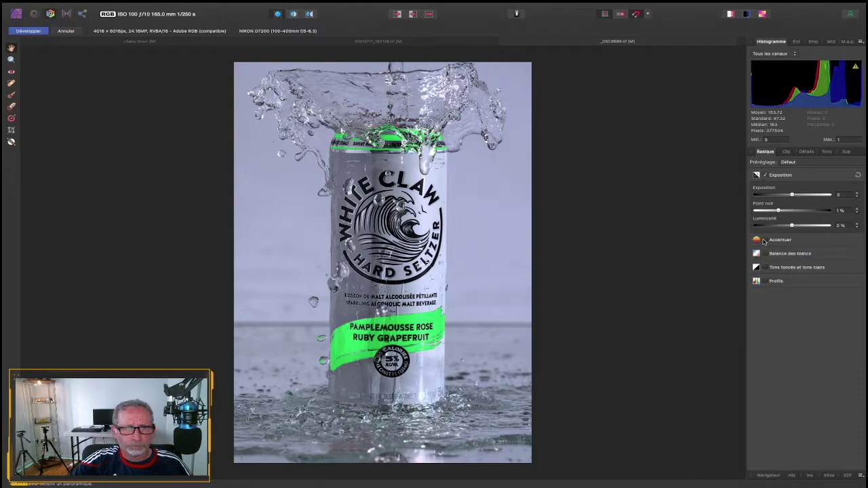
{"action": "left_click", "coordinate": [14, 31]}
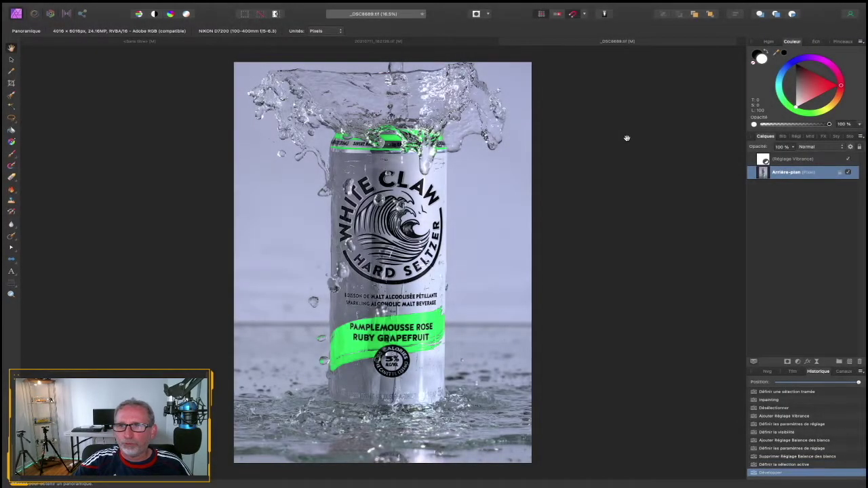
- Crop the bottom of the image so it measures 4016 × 5782 px
{"action": "left_click", "coordinate": [766, 161]}
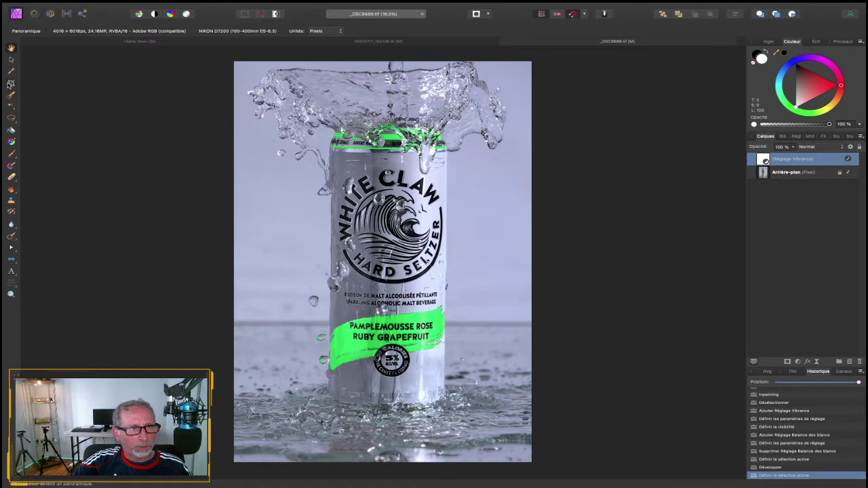
{"action": "left_click", "coordinate": [10, 83]}
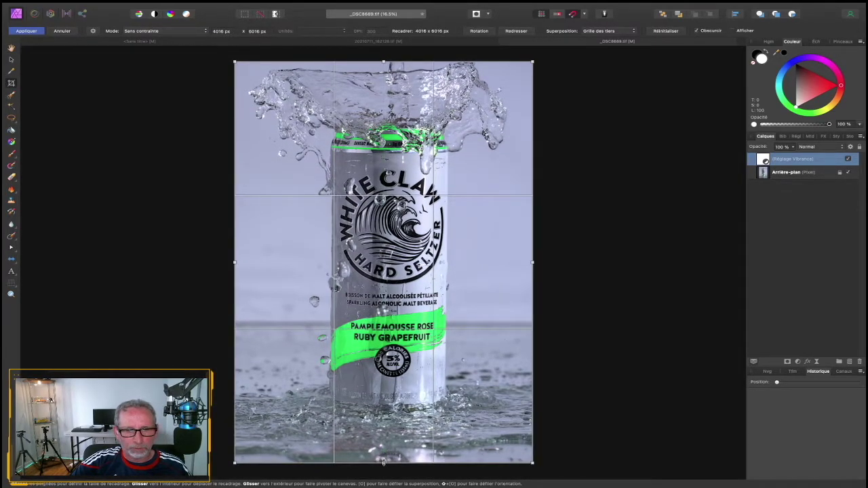
{"action": "left_click_drag", "start_coordinate": [384, 462], "coordinate": [383, 448]}
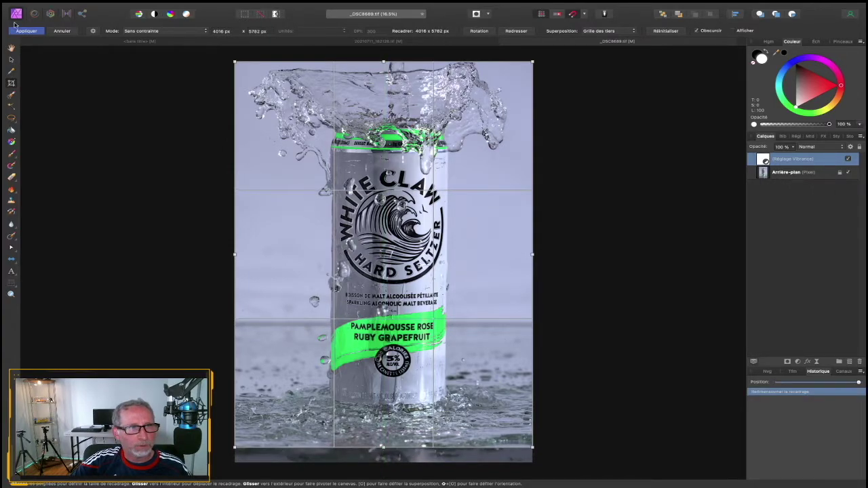
{"action": "left_click", "coordinate": [21, 31]}
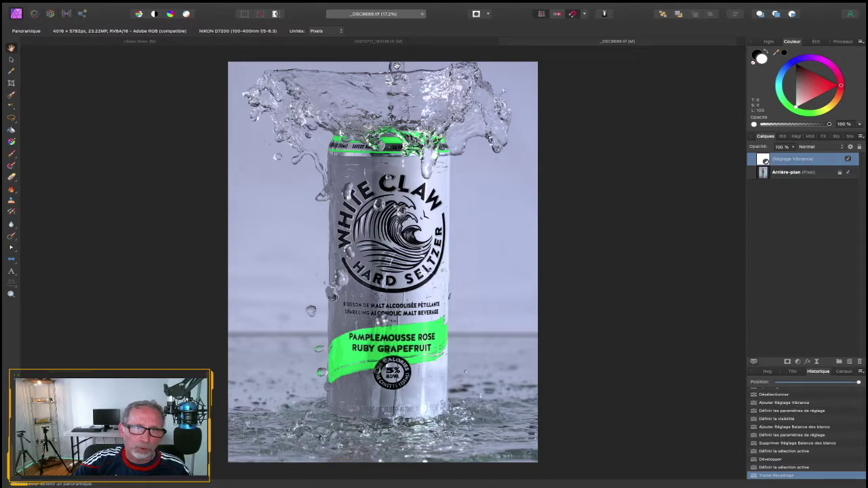
- Select the Arrière-plan layer and zoom in on the top of the can
{"action": "left_click", "coordinate": [763, 174]}
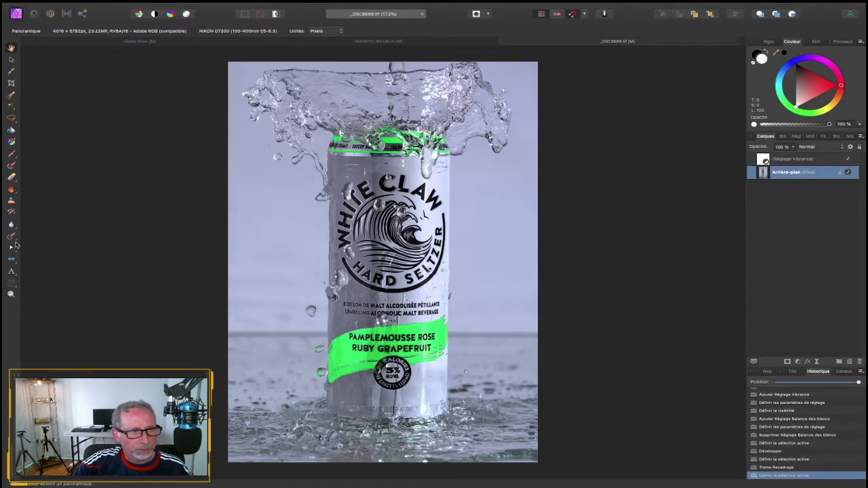
{"action": "left_click", "coordinate": [11, 119]}
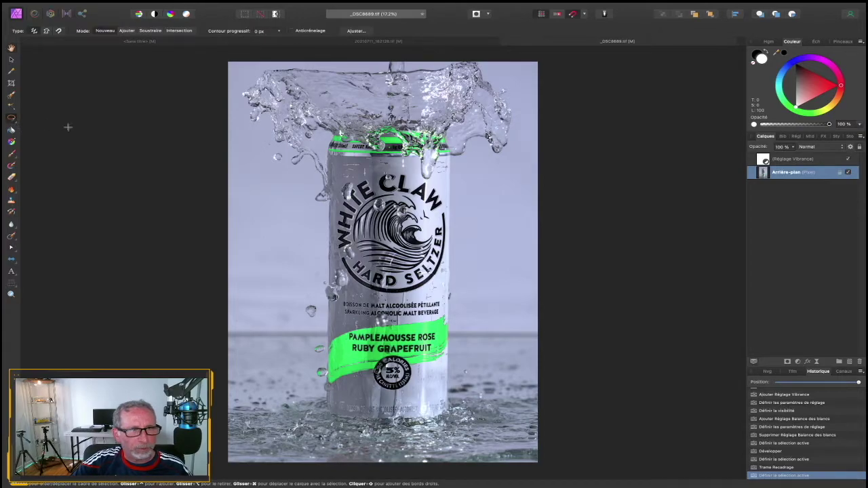
{"action": "left_click", "coordinate": [11, 294]}
{"action": "left_click_drag", "start_coordinate": [389, 76], "coordinate": [400, 97]}
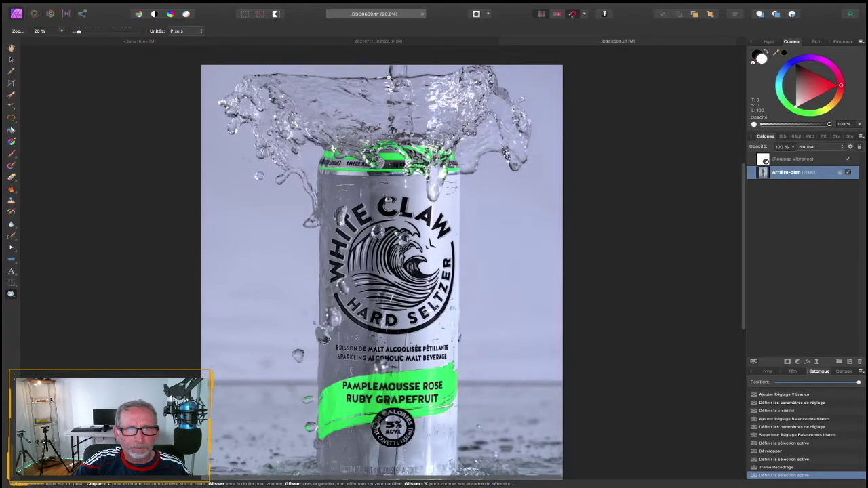
{"action": "scroll", "coordinate": [400, 97], "scroll_direction": "up", "scroll_amount": 1}
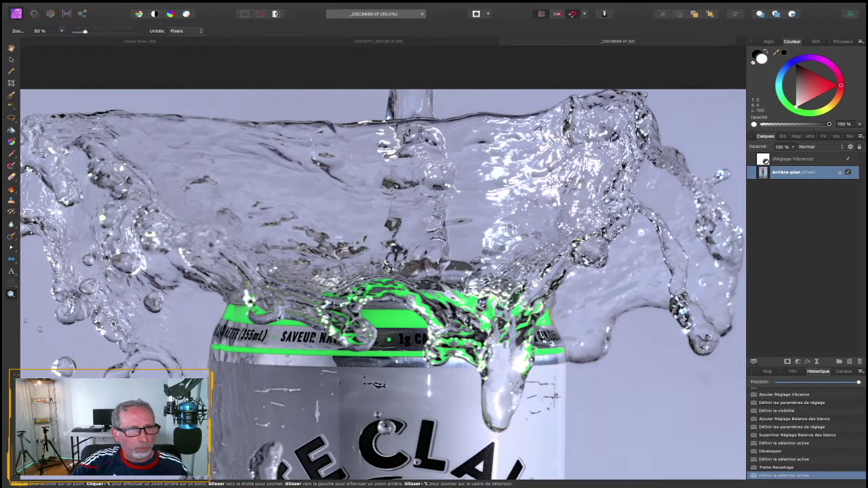
- Choose the Clone Brush with 80% hardness
{"action": "left_click", "coordinate": [11, 202]}
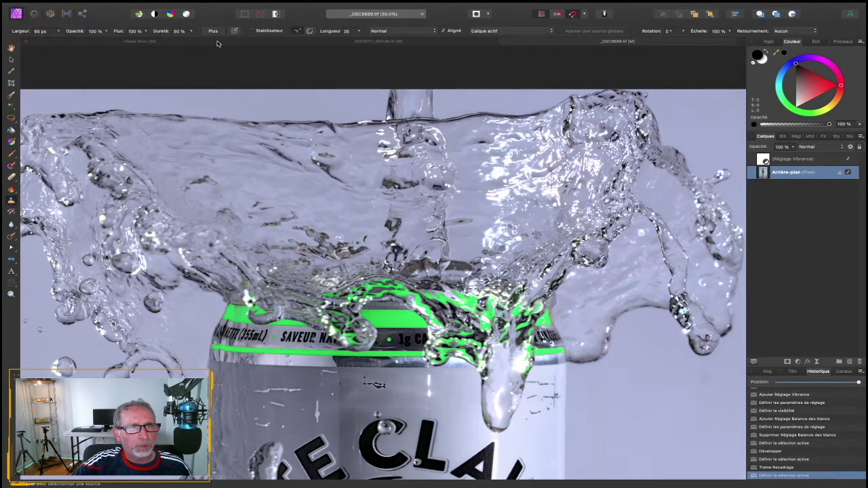
{"action": "left_click", "coordinate": [191, 32]}
{"action": "left_click_drag", "start_coordinate": [191, 41], "coordinate": [213, 40]}
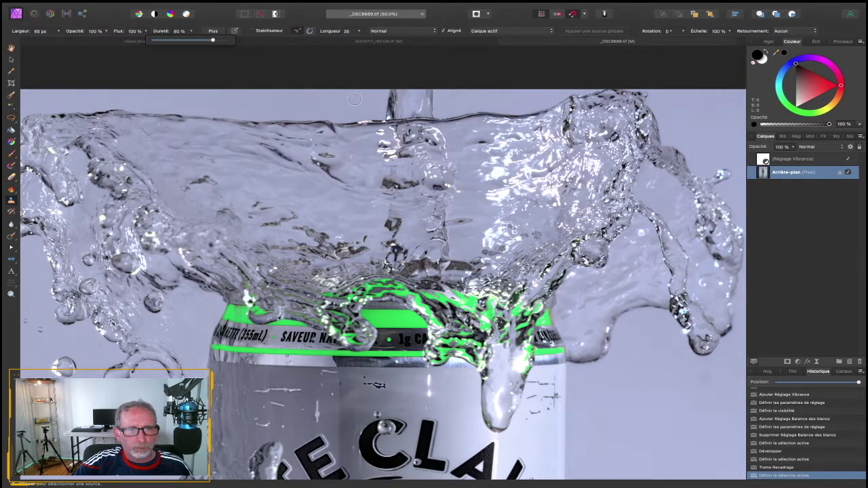
{"action": "left_click", "coordinate": [323, 92]}
- Sample clean background and clone away the falling water stream above the splash
{"action": "left_click", "coordinate": [404, 94]}
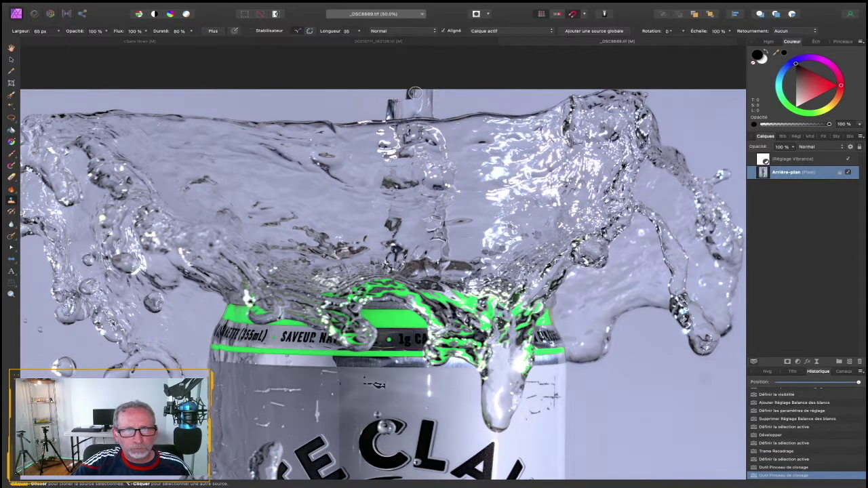
{"action": "left_click", "coordinate": [400, 101]}
{"action": "left_click", "coordinate": [428, 102]}
{"action": "left_click", "coordinate": [410, 107]}
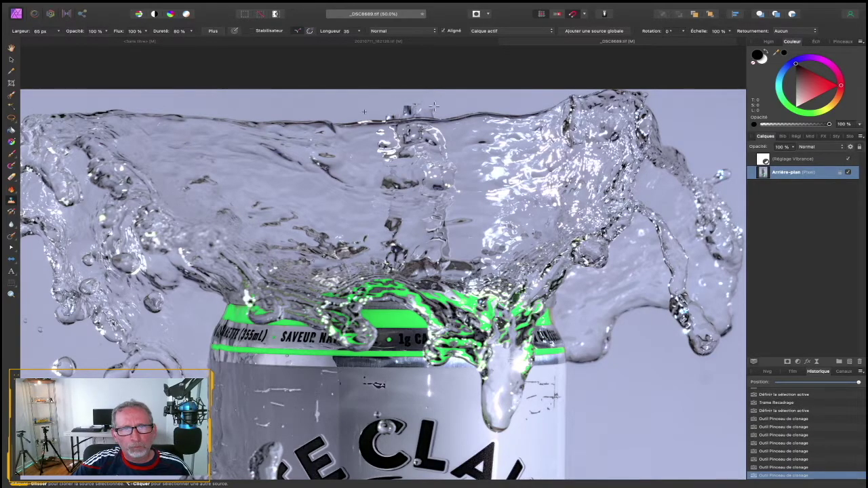
{"action": "left_click", "coordinate": [411, 107]}
{"action": "left_click", "coordinate": [412, 110]}
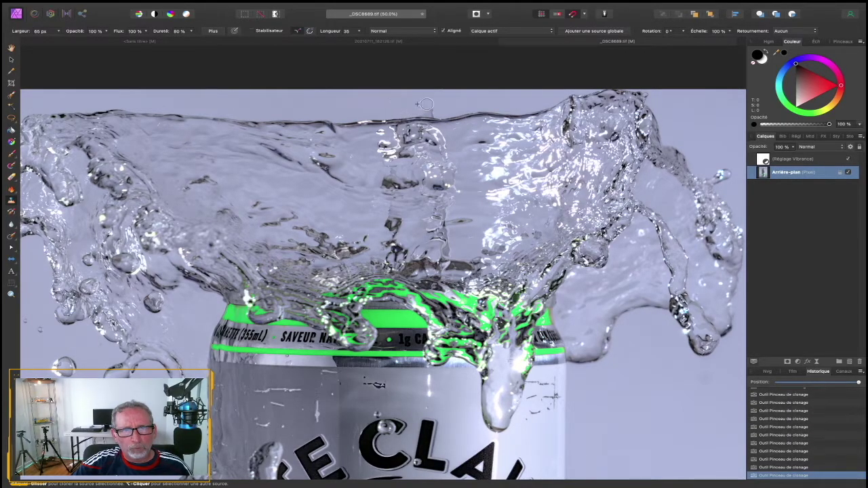
{"action": "left_click", "coordinate": [431, 113]}
{"action": "key", "text": "ctrl+0"}
{"action": "key", "text": "z"}
{"action": "left_click", "coordinate": [232, 205]}
{"action": "key", "text": "h"}
{"action": "mouse_move", "coordinate": [226, 144]}
{"action": "left_mouse_down"}
{"action": "mouse_move", "coordinate": [263, 197]}
{"action": "mouse_move", "coordinate": [296, 148]}
{"action": "left_mouse_up"}
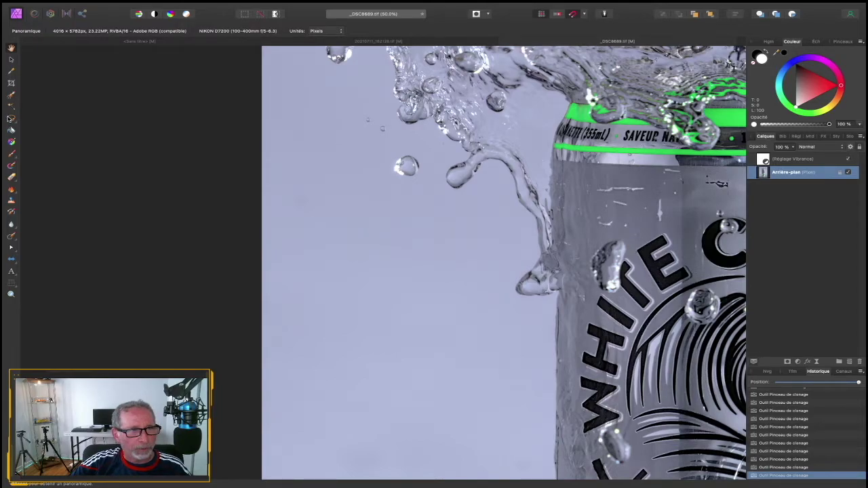
- Lasso a small dark spot in the grey background beside the can, inpaint it, and deselect
{"action": "left_click", "coordinate": [11, 118]}
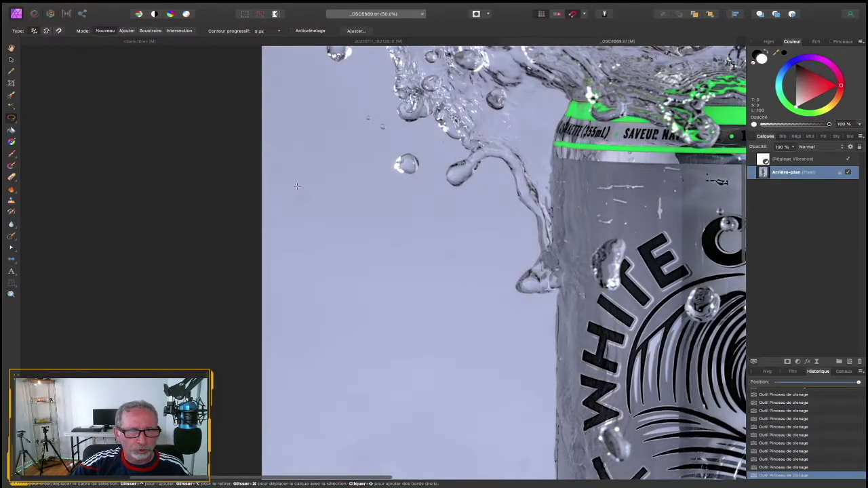
{"action": "key", "text": "h"}
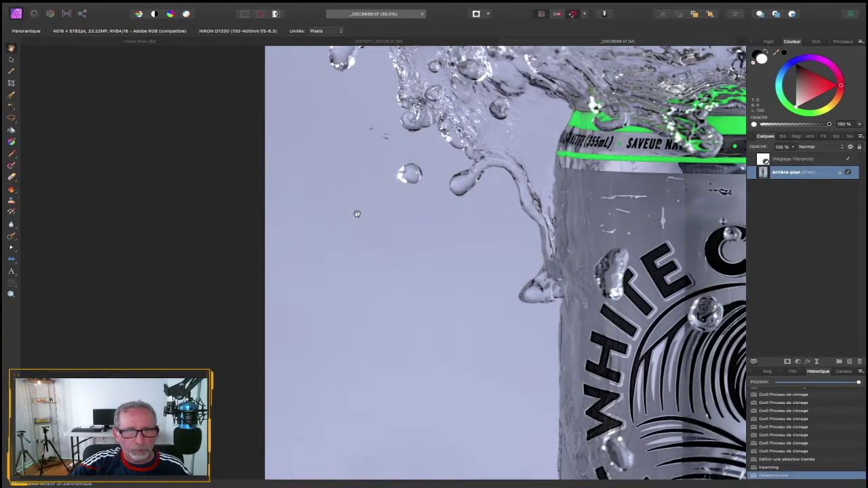
{"action": "mouse_move", "coordinate": [384, 253]}
{"action": "left_mouse_down"}
{"action": "mouse_move", "coordinate": [352, 198]}
{"action": "mouse_move", "coordinate": [306, 240]}
{"action": "mouse_move", "coordinate": [353, 150]}
{"action": "left_mouse_up"}
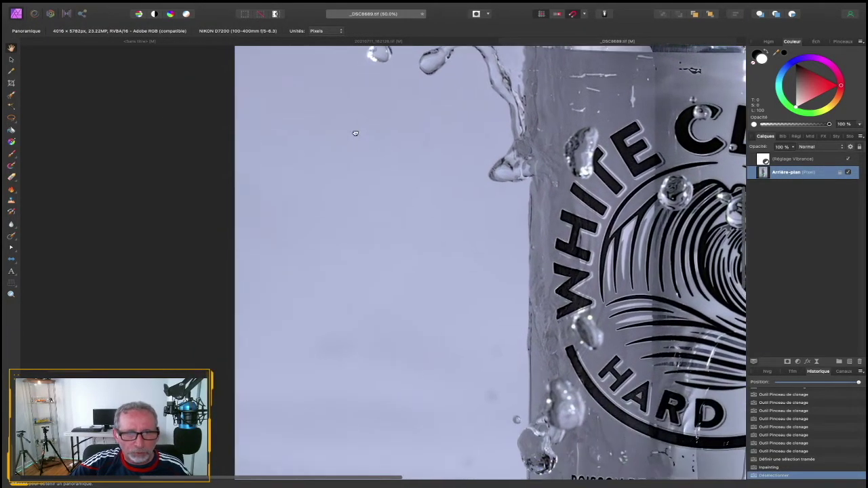
{"action": "left_click_drag", "start_coordinate": [347, 268], "coordinate": [380, 147]}
{"action": "left_click_drag", "start_coordinate": [389, 307], "coordinate": [390, 281]}
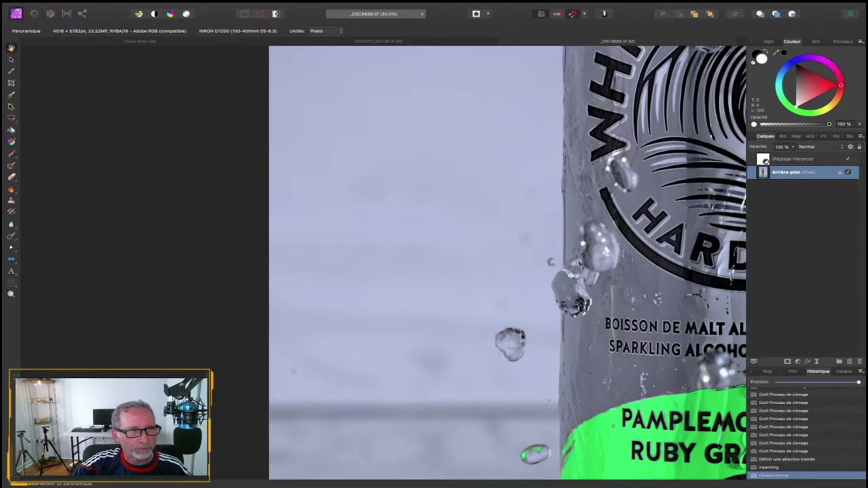
{"action": "left_click", "coordinate": [12, 119]}
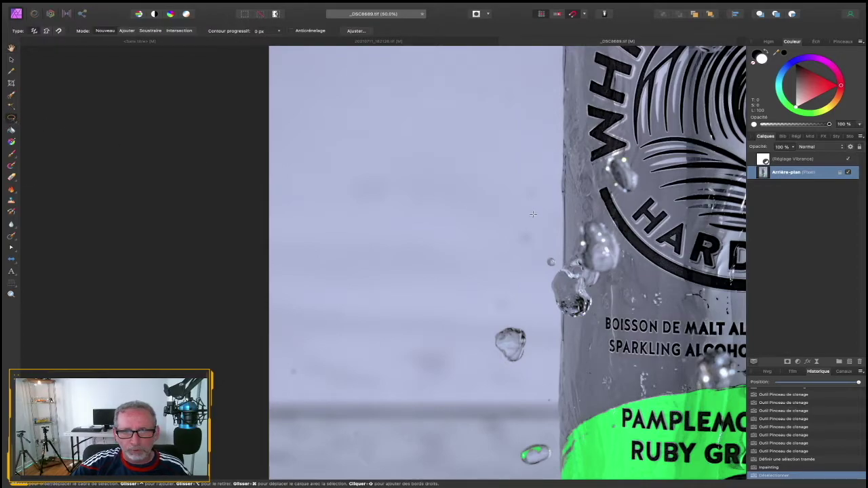
{"action": "left_click_drag", "start_coordinate": [525, 227], "coordinate": [527, 224]}
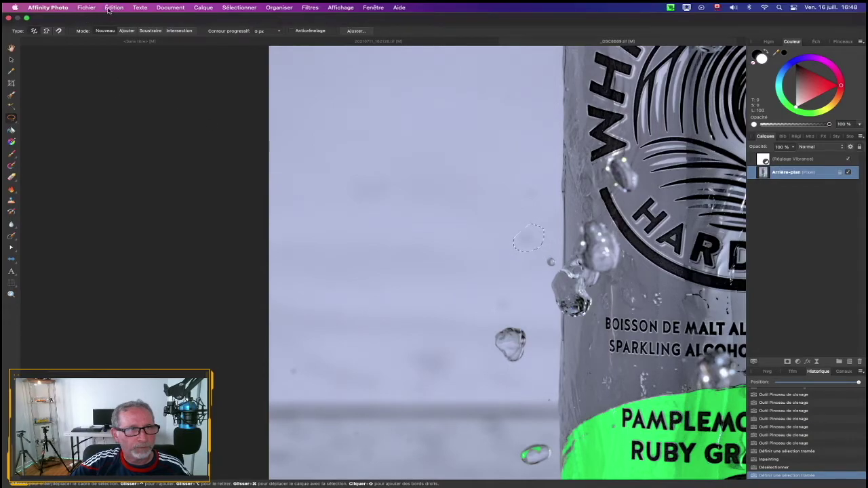
{"action": "left_click", "coordinate": [105, 8]}
{"action": "left_click", "coordinate": [170, 134]}
{"action": "key", "text": "super+d"}
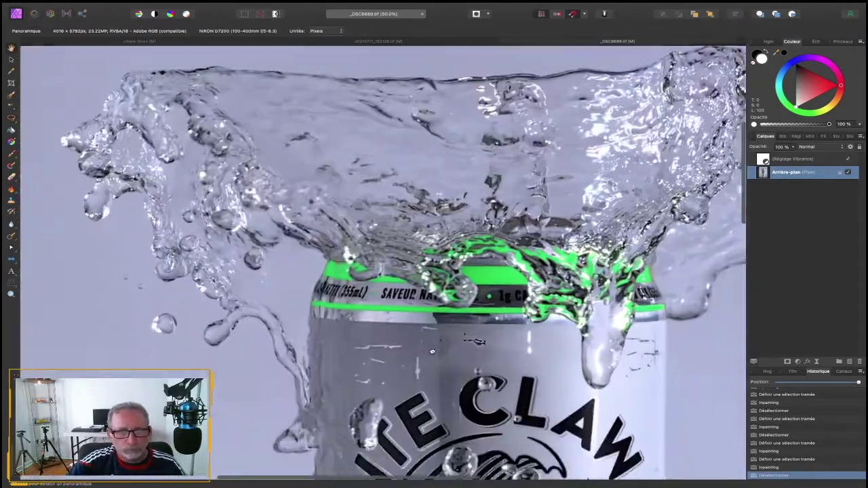
{"action": "left_click_drag", "start_coordinate": [433, 352], "coordinate": [466, 371]}
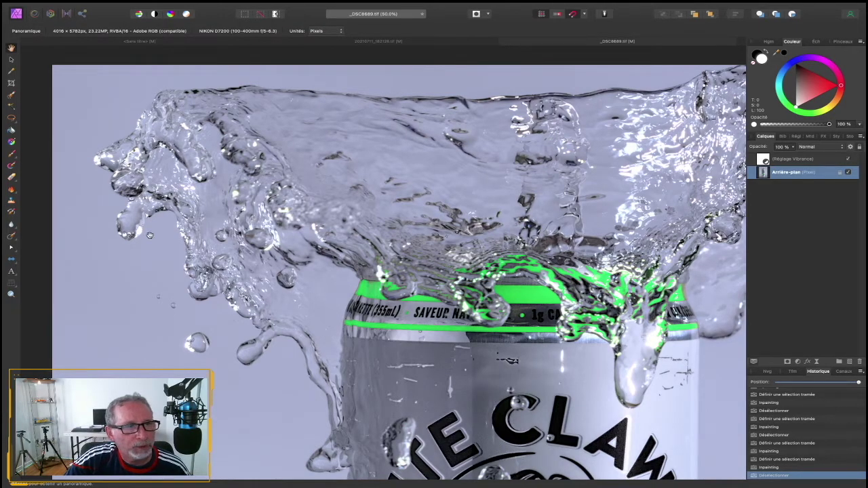
- With a 50 px Inpainting Brush, paint out spots on the splash's left edge, then Edit > Inpaint
{"action": "left_click", "coordinate": [10, 239]}
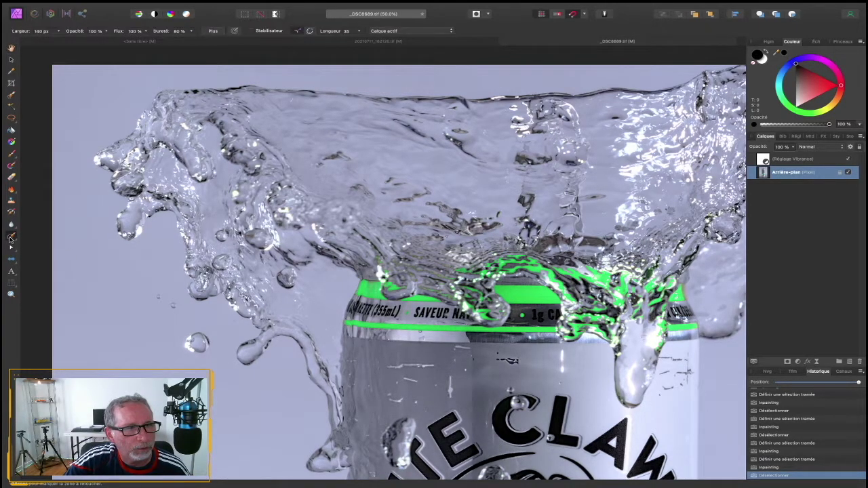
{"action": "left_click", "coordinate": [58, 31]}
{"action": "left_click_drag", "start_coordinate": [58, 40], "coordinate": [48, 39]}
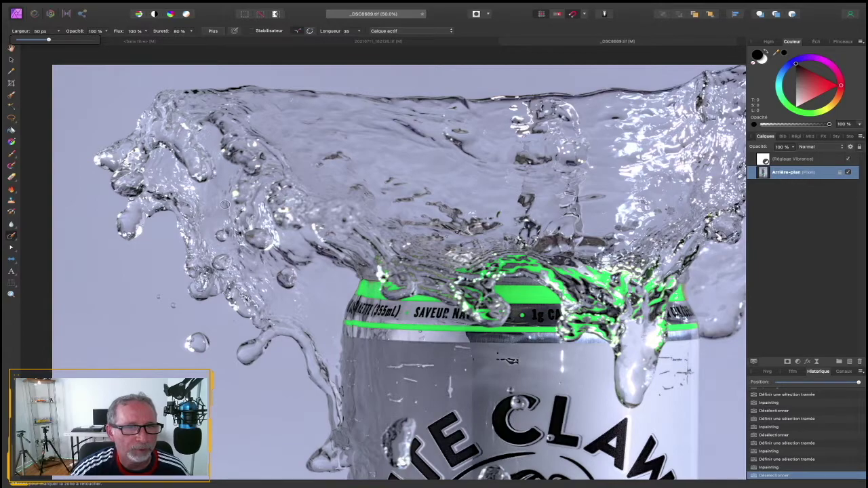
{"action": "left_click", "coordinate": [234, 193]}
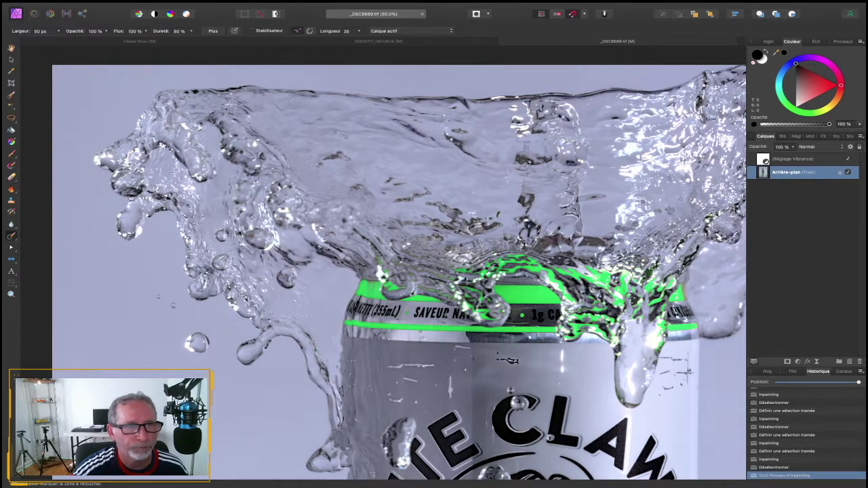
{"action": "left_click", "coordinate": [100, 158]}
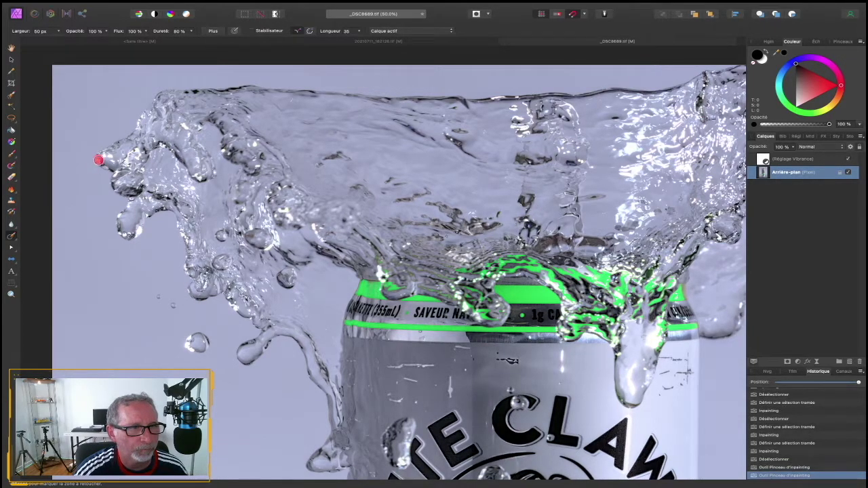
{"action": "left_click", "coordinate": [99, 161]}
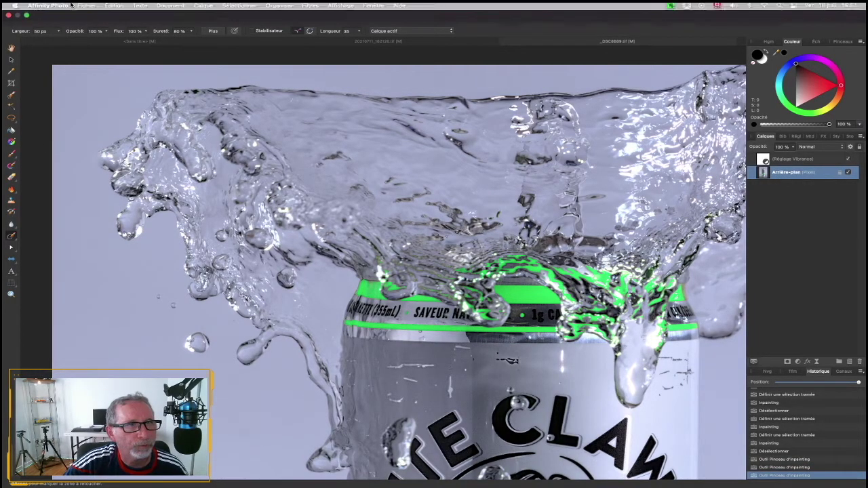
{"action": "left_click", "coordinate": [113, 7]}
{"action": "left_click", "coordinate": [112, 148]}
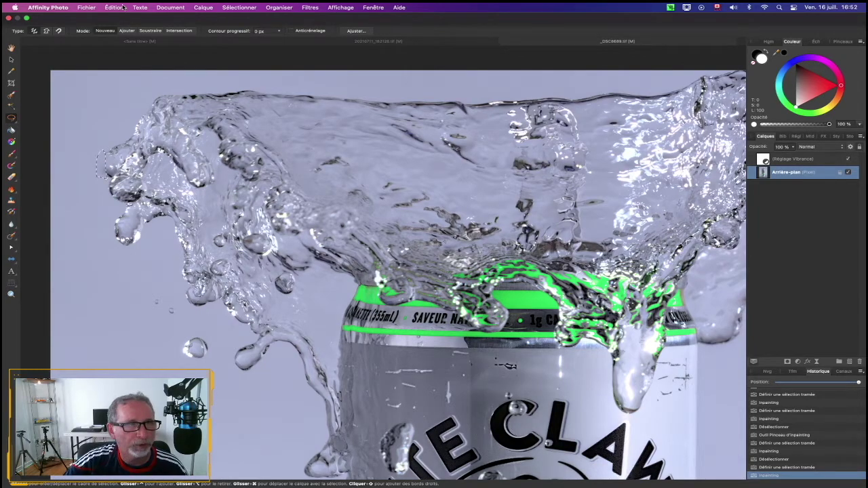
- Inpaint the selected splash area, deselect, and dab out five more spots on the splash
{"action": "left_click", "coordinate": [119, 8]}
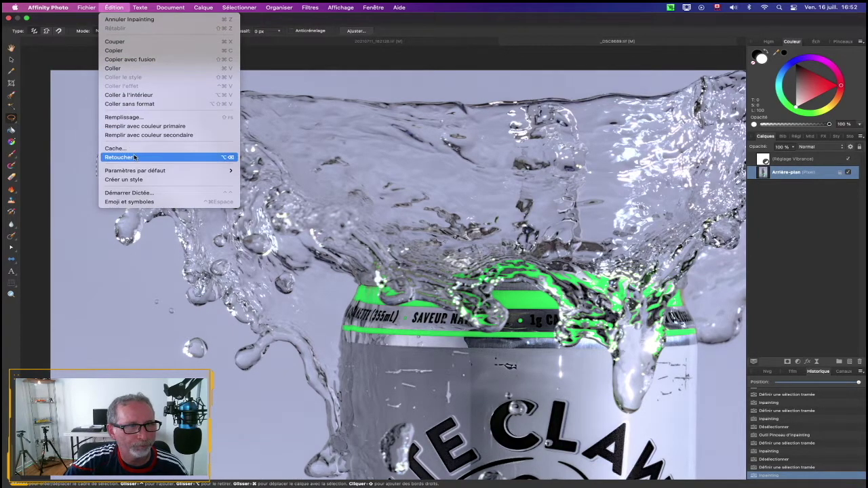
{"action": "left_click", "coordinate": [119, 157]}
{"action": "key", "text": "super+d"}
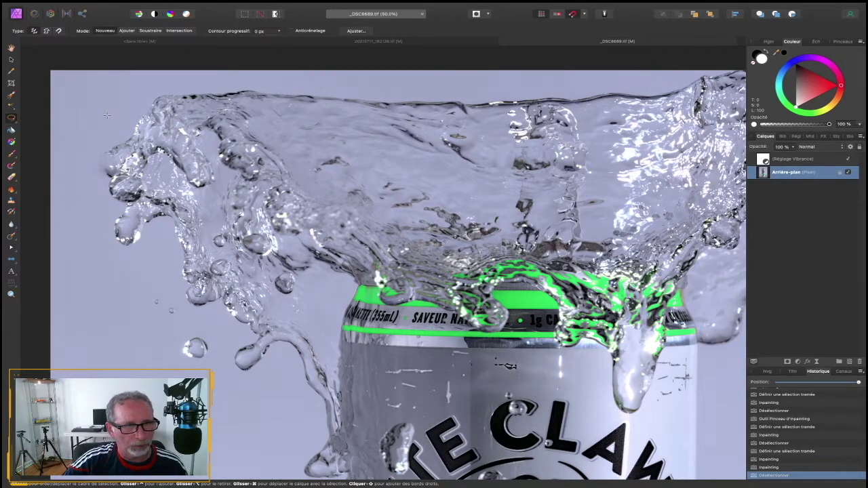
{"action": "left_click", "coordinate": [116, 7]}
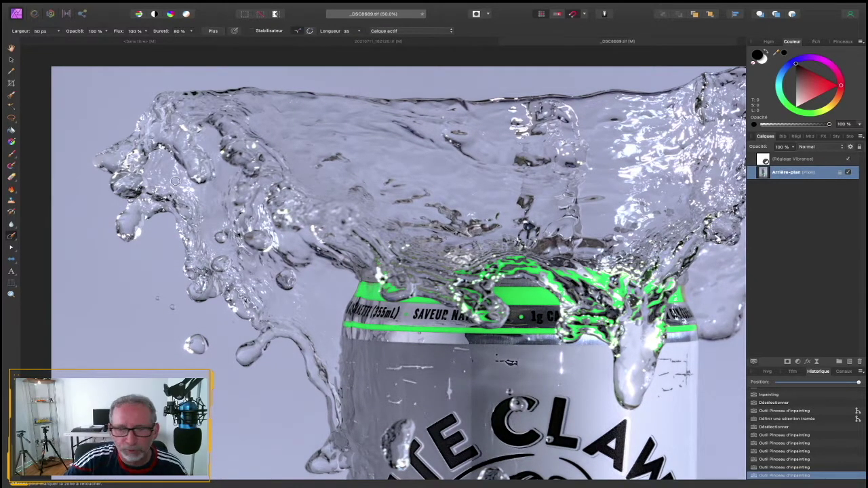
{"action": "left_click_drag", "start_coordinate": [182, 123], "coordinate": [181, 126]}
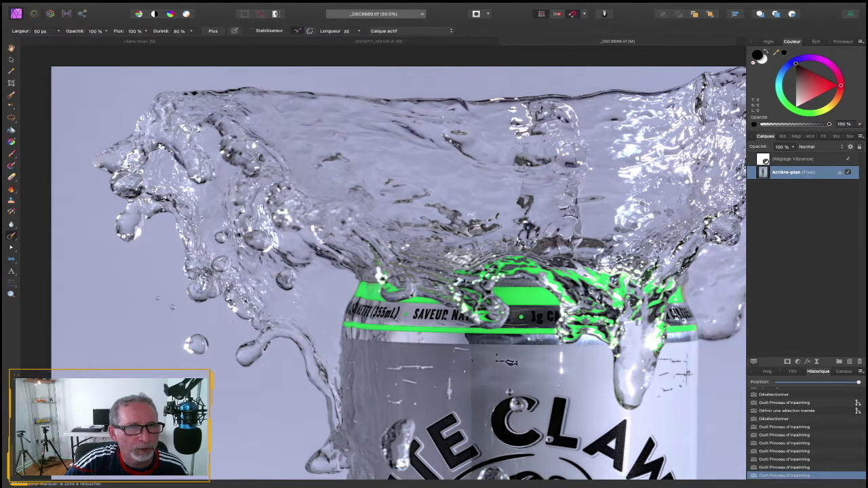
{"action": "left_click", "coordinate": [188, 131]}
{"action": "left_click", "coordinate": [254, 145]}
{"action": "left_click", "coordinate": [258, 145]}
{"action": "left_click", "coordinate": [254, 146]}
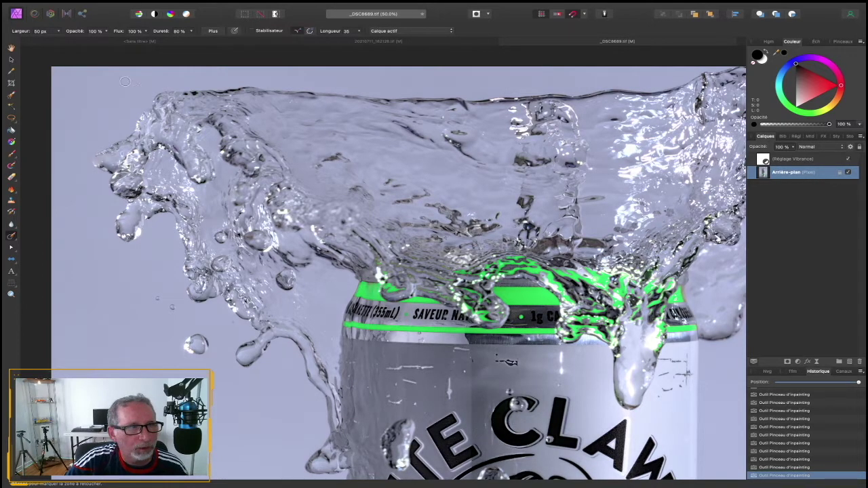
- Pan across the splash toward the logo and fit the whole retouched photo in the window
{"action": "left_click", "coordinate": [10, 49]}
{"action": "left_click_drag", "start_coordinate": [641, 172], "coordinate": [391, 165]}
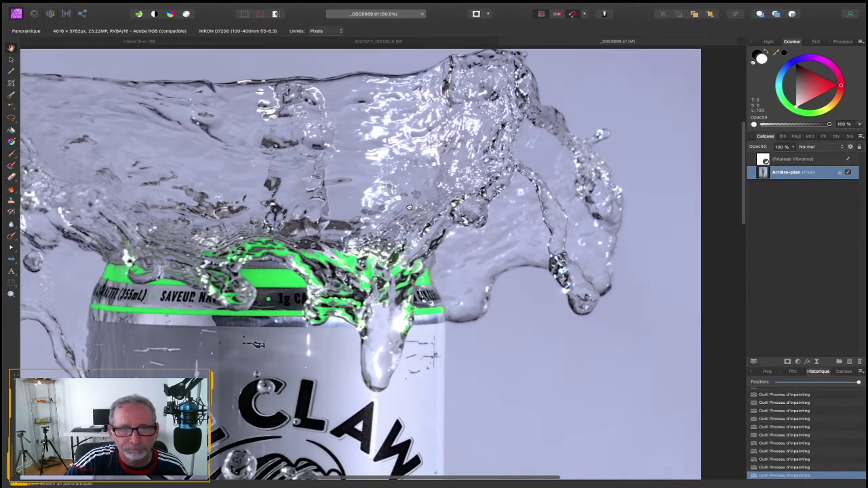
{"action": "scroll", "coordinate": [394, 173], "scroll_direction": "down", "scroll_amount": 2}
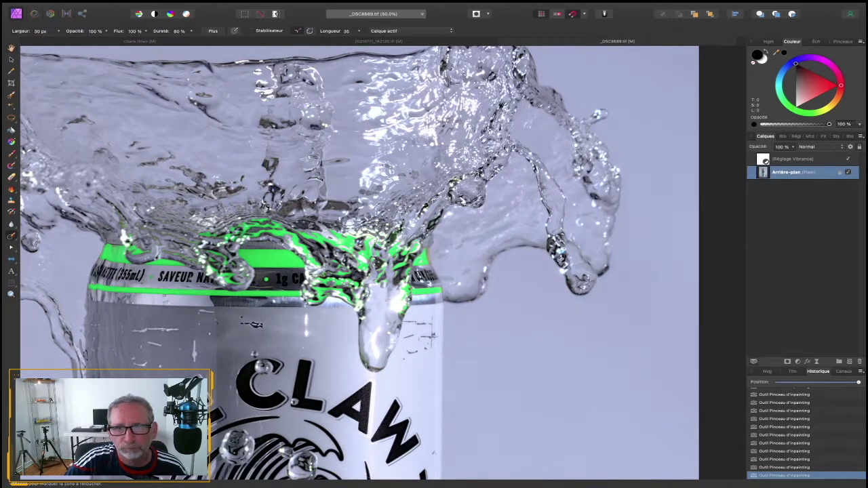
{"action": "left_click_drag", "start_coordinate": [170, 279], "coordinate": [318, 100]}
{"action": "scroll", "coordinate": [319, 100], "scroll_direction": "down", "scroll_amount": 5}
{"action": "key", "text": "ctrl+0"}
{"action": "key", "text": "j"}
{"action": "key", "text": "l"}
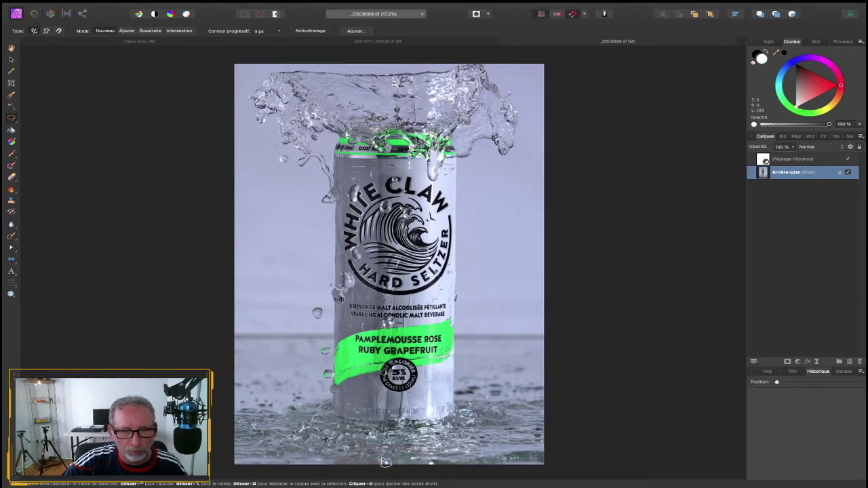
- Lasso another leftover spot and inpaint it
{"action": "left_click", "coordinate": [383, 463]}
{"action": "scroll", "coordinate": [192, 249], "scroll_direction": "up", "scroll_amount": 1}
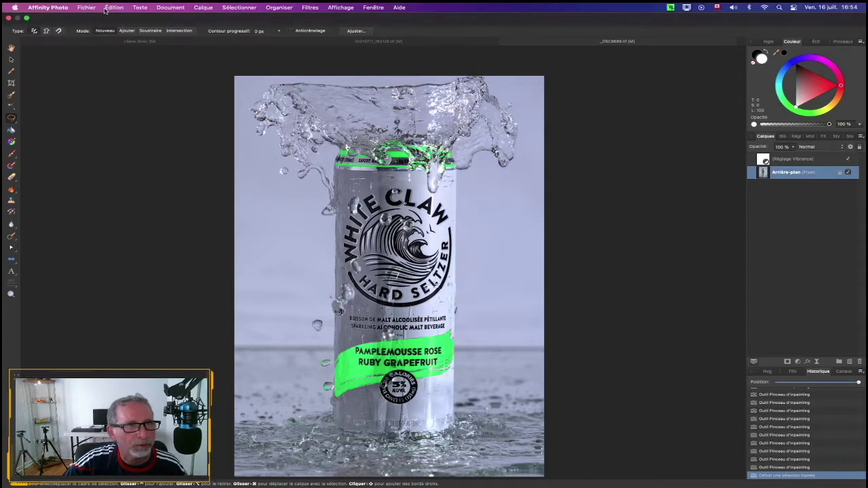
{"action": "left_click", "coordinate": [114, 7]}
{"action": "left_click", "coordinate": [122, 149]}
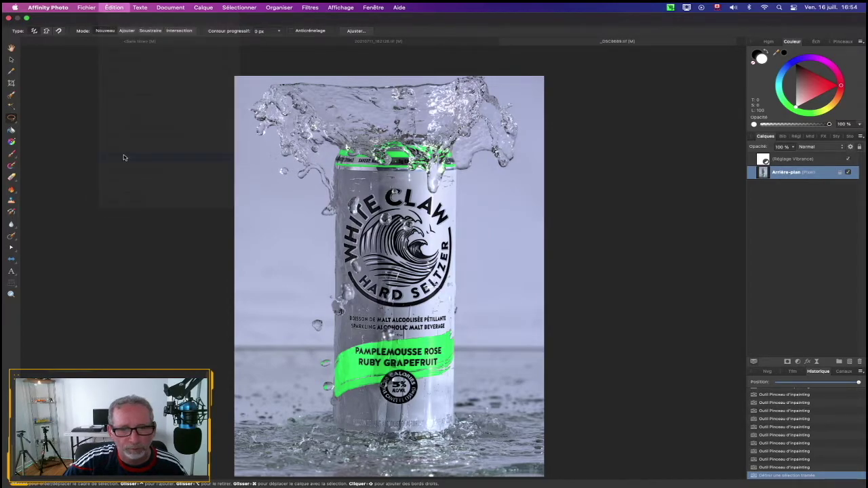
- Zoom in to check the label text, fit the photo back, inpaint another spot and deselect
{"action": "key", "text": "z"}
{"action": "left_click", "coordinate": [343, 278]}
{"action": "scroll", "coordinate": [229, 256], "scroll_direction": "down", "scroll_amount": 3}
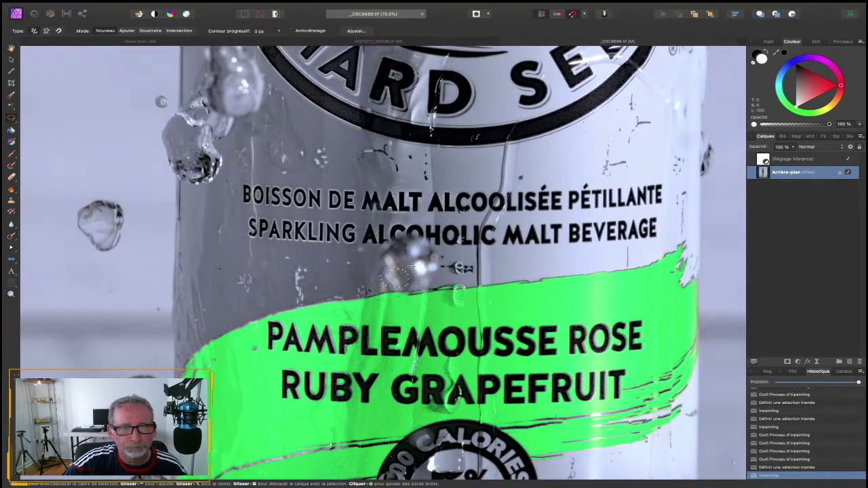
{"action": "key", "text": "super+0"}
{"action": "key", "text": "l"}
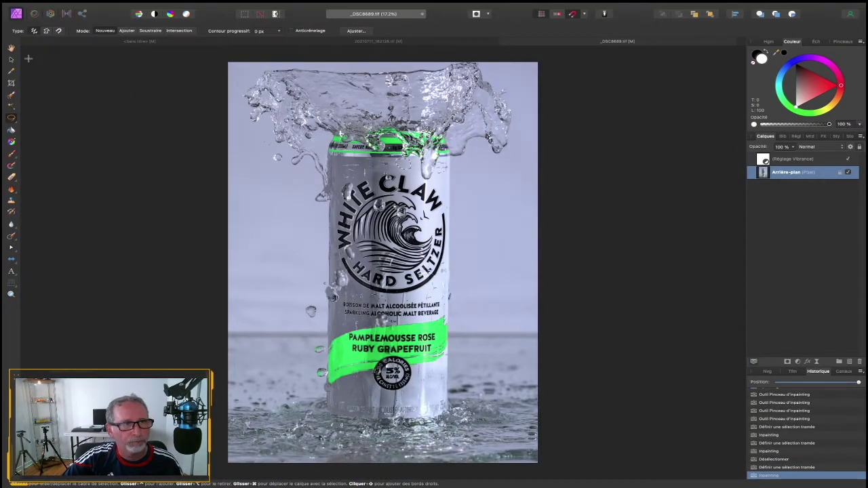
{"action": "left_click", "coordinate": [10, 48]}
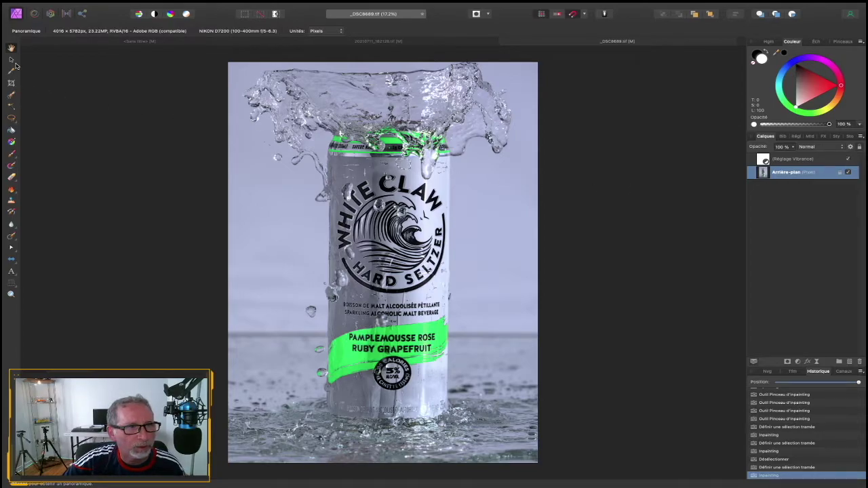
{"action": "left_click", "coordinate": [11, 118]}
{"action": "left_click", "coordinate": [486, 185]}
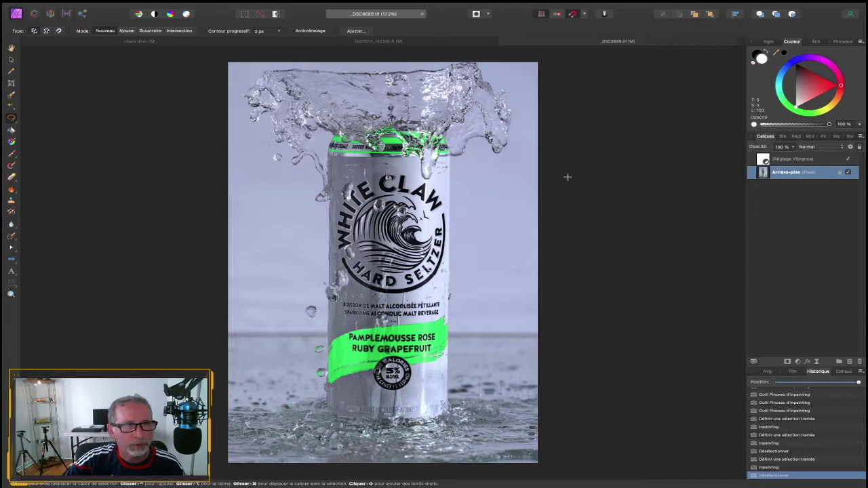
{"action": "key", "text": "h"}
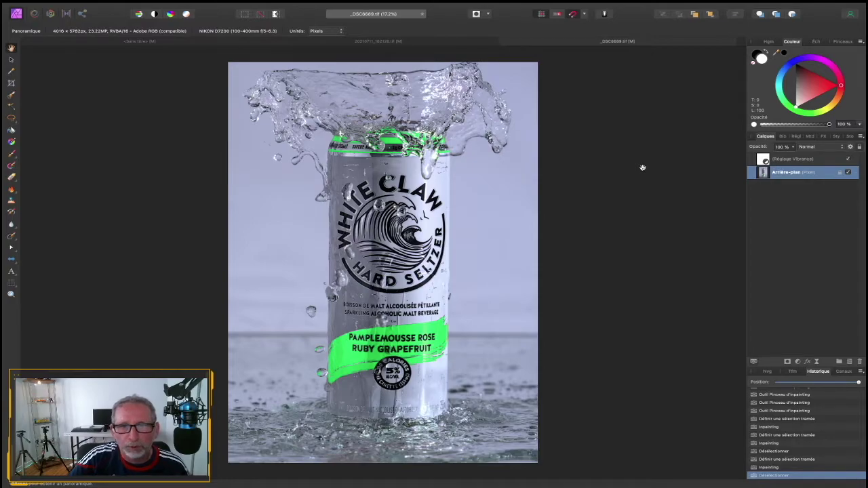
{"action": "mouse_move", "coordinate": [434, 2]}
{"action": "left_click", "coordinate": [83, 7]}
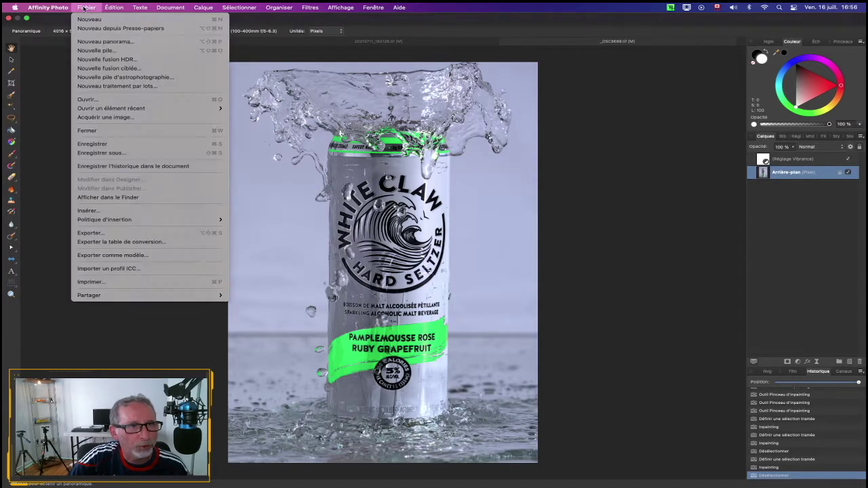
- Review the JPEG export settings (quality 100, 4016 × 5782 px), then close them
{"action": "left_click", "coordinate": [105, 233]}
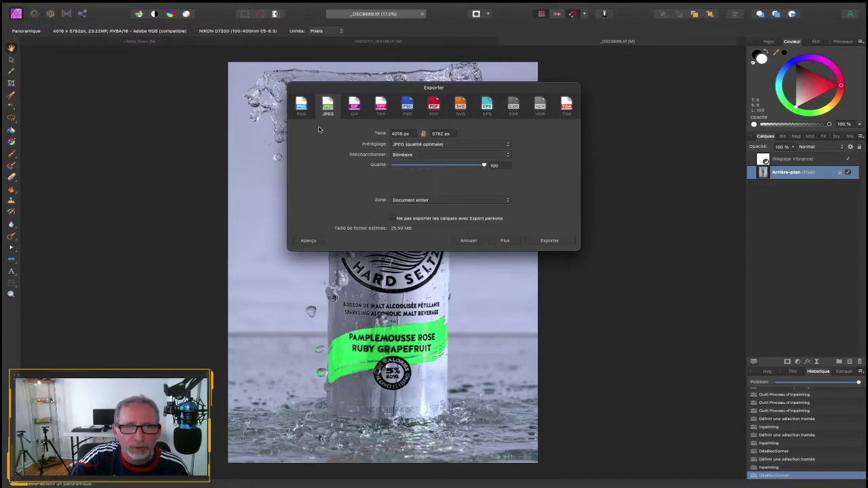
{"action": "key", "text": "Escape"}
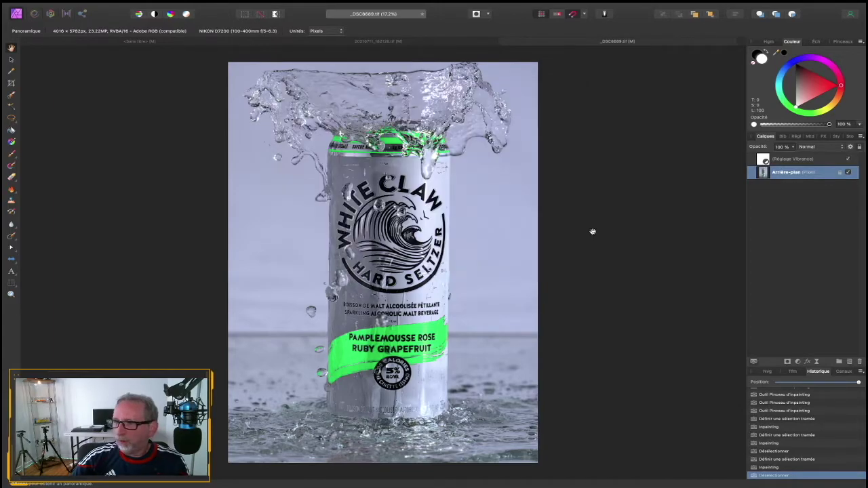